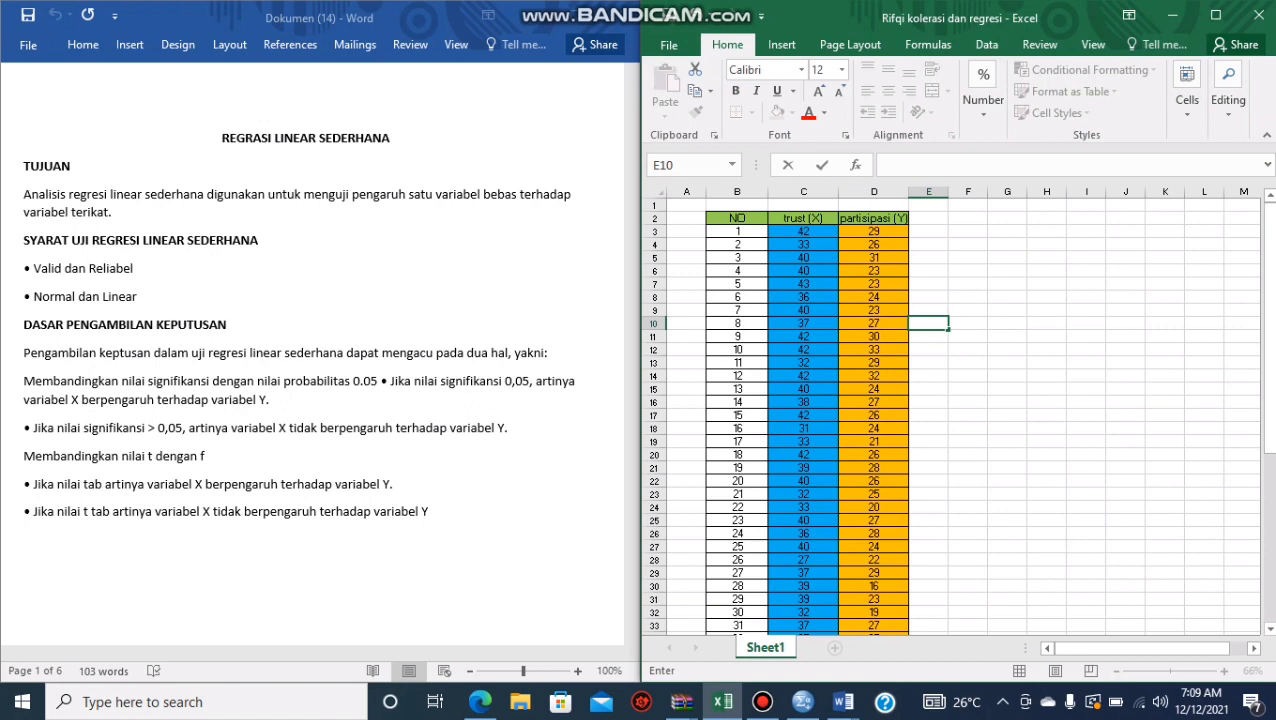
Step: Switch from Excel to SPSS and define two variables named x and y in the variable definitions
{"action": "left_click", "coordinate": [967, 231]}
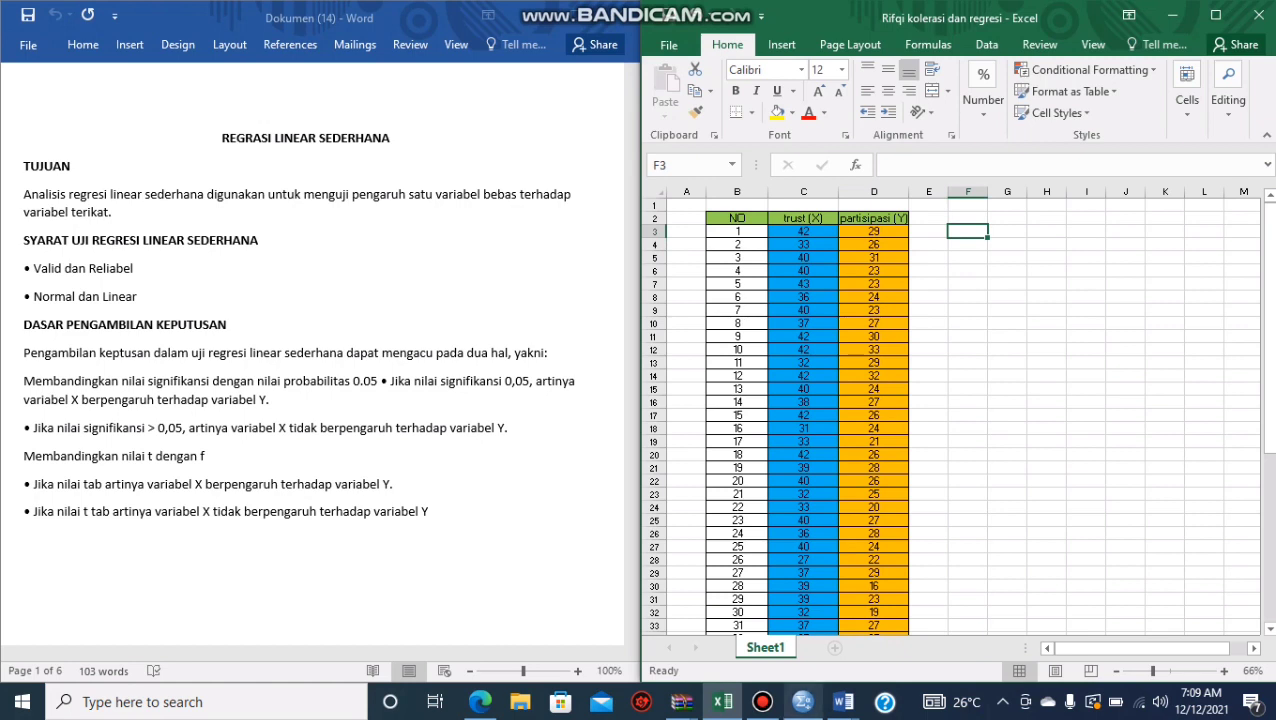
{"action": "left_click", "coordinate": [803, 702]}
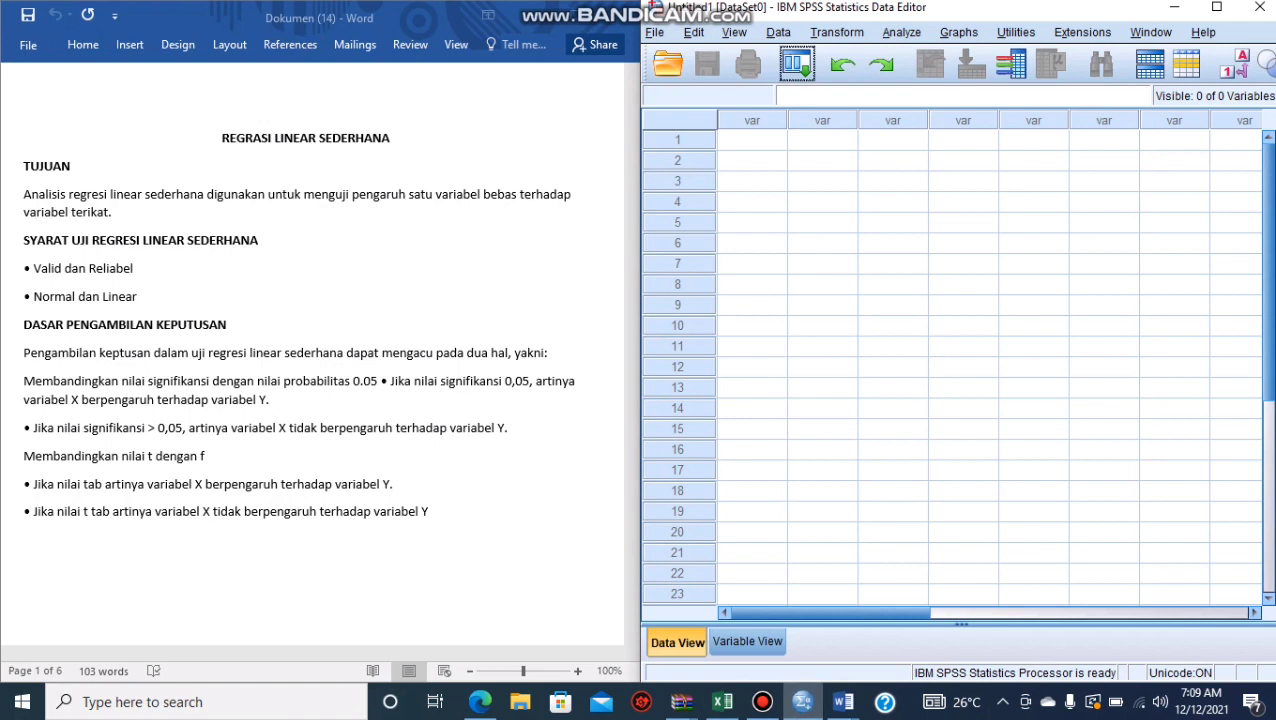
{"action": "left_click", "coordinate": [747, 641]}
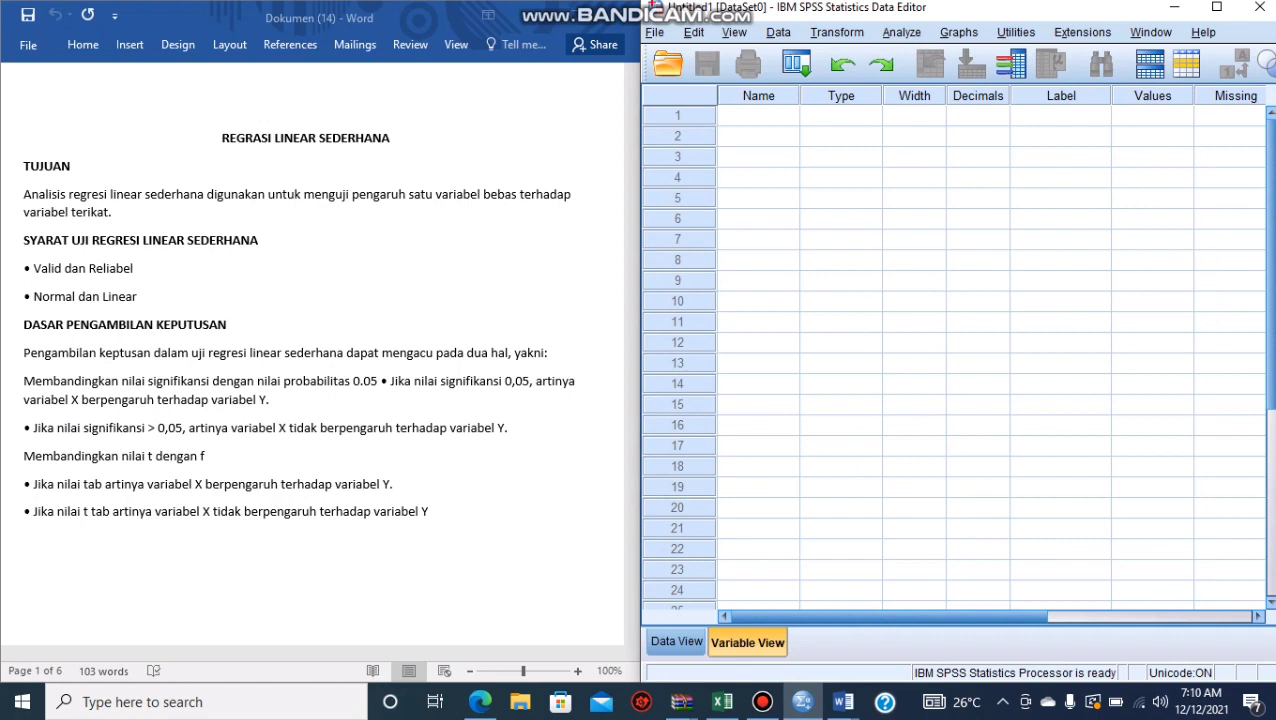
{"action": "left_click", "coordinate": [758, 116]}
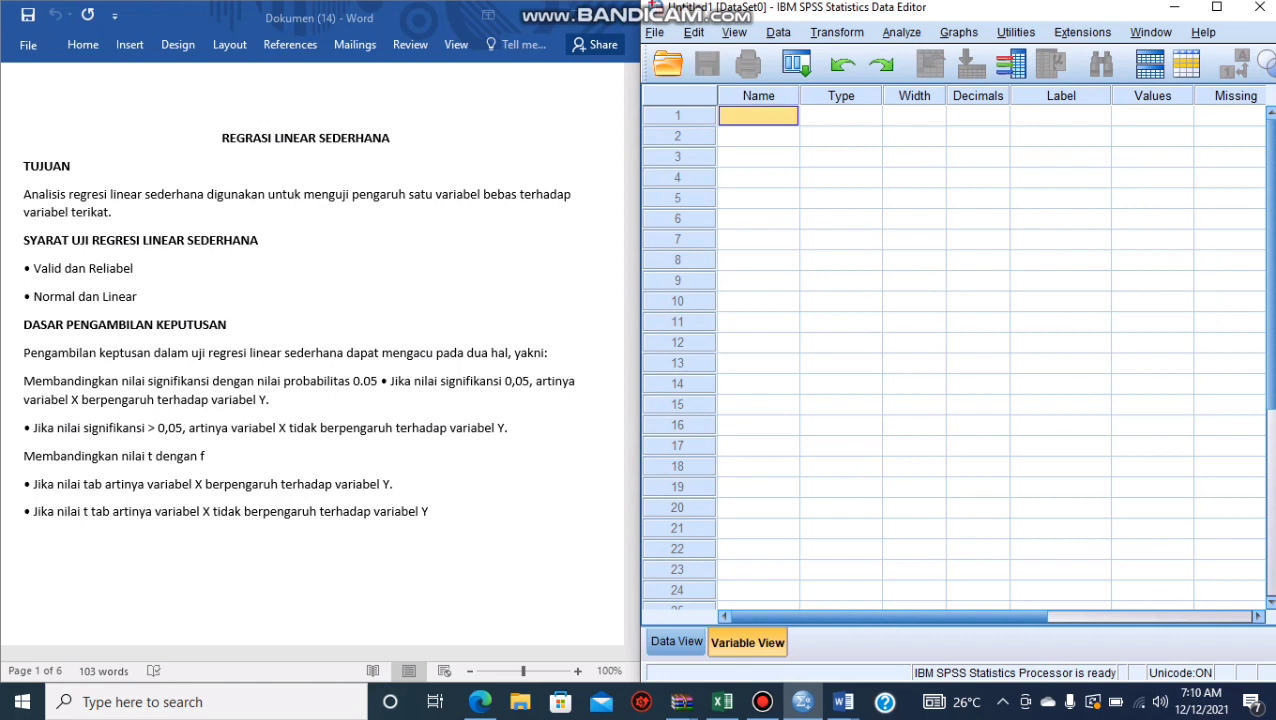
{"action": "type", "text": "x"}
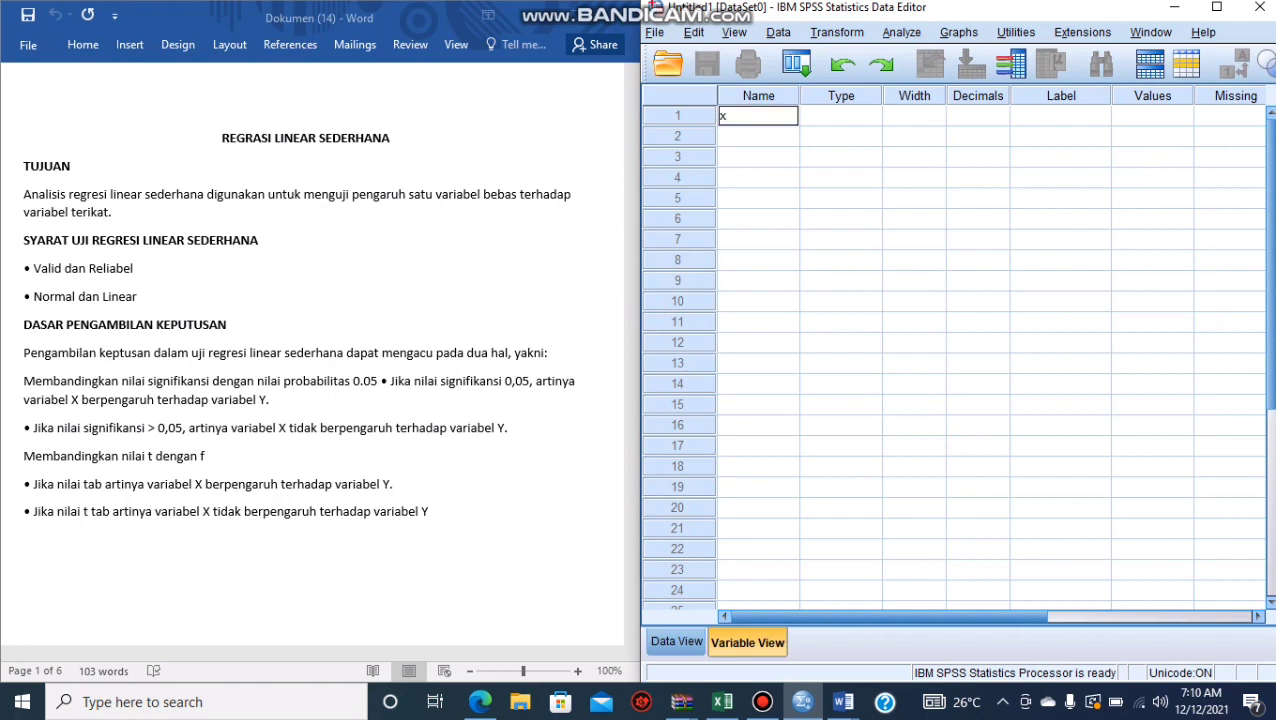
{"action": "key", "text": "Return"}
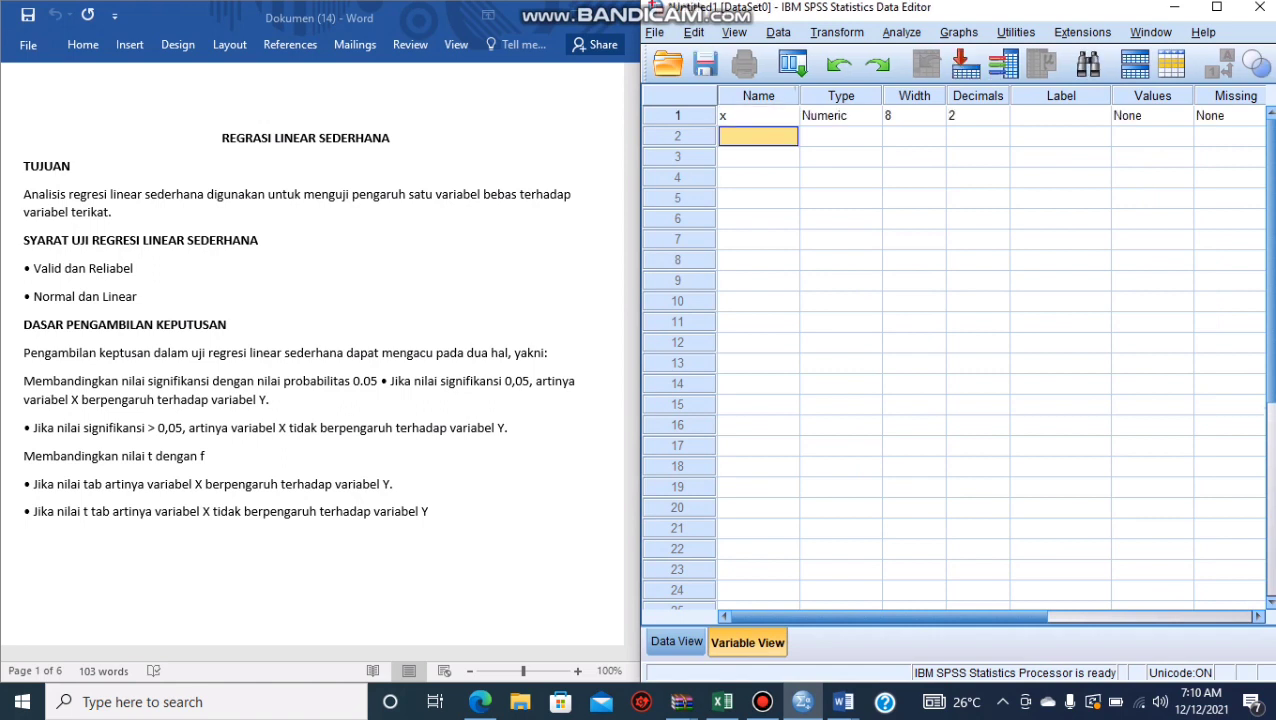
{"action": "type", "text": "y"}
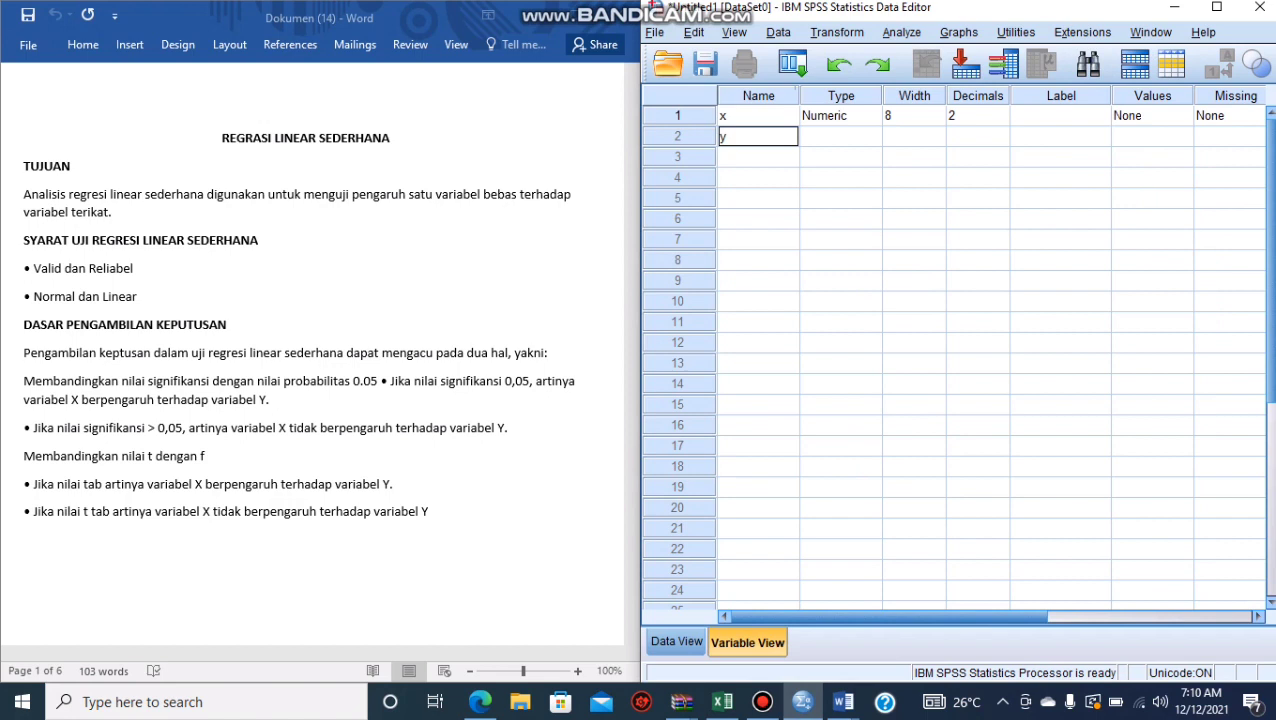
Step: Set the decimals of both variables x and y to 0
{"action": "left_click", "coordinate": [974, 116]}
{"action": "type", "text": "0"}
{"action": "left_click", "coordinate": [1001, 141]}
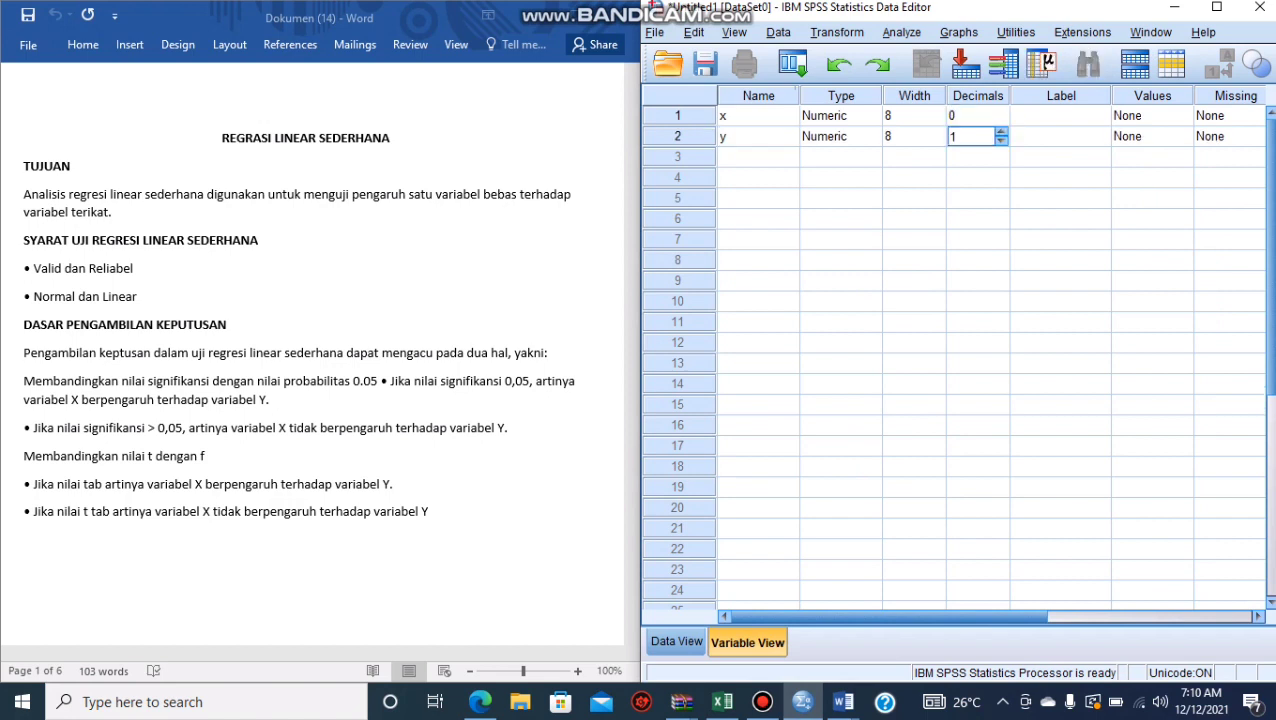
{"action": "left_click", "coordinate": [1001, 141]}
Step: Label variable x as "trust" and variable y as "partisipasi"
{"action": "left_click", "coordinate": [1061, 96]}
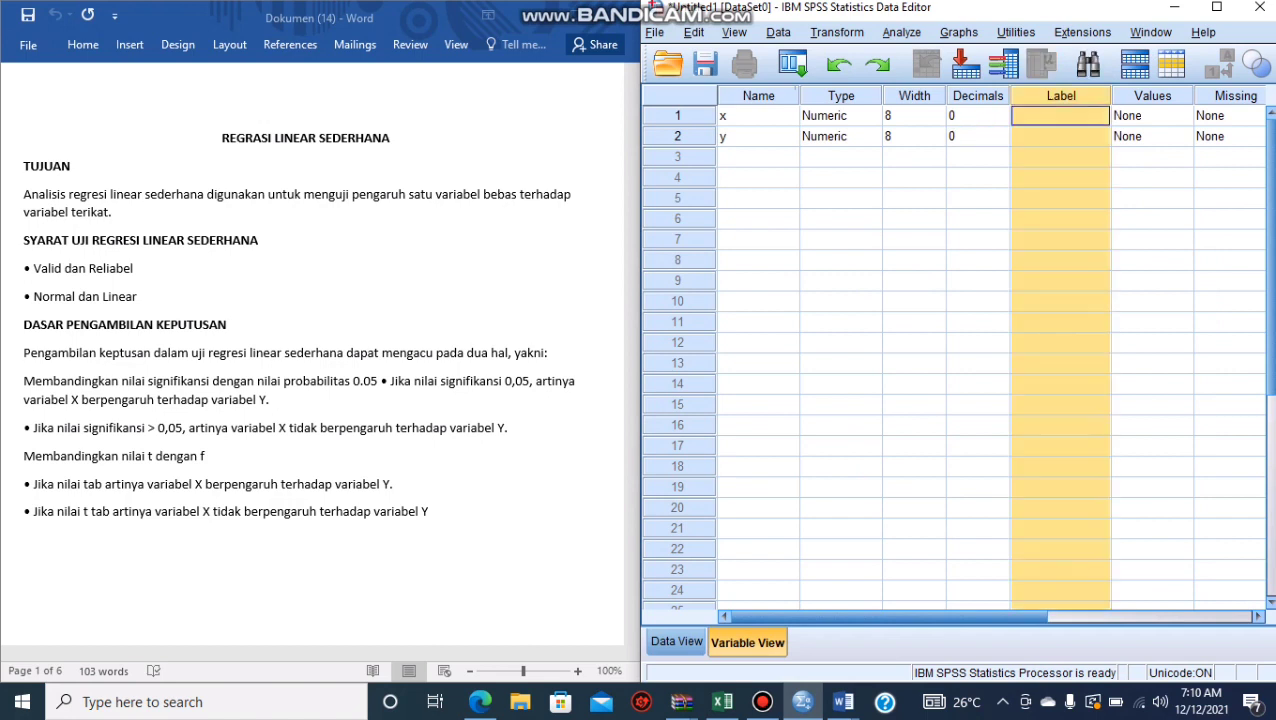
{"action": "type", "text": "trust"}
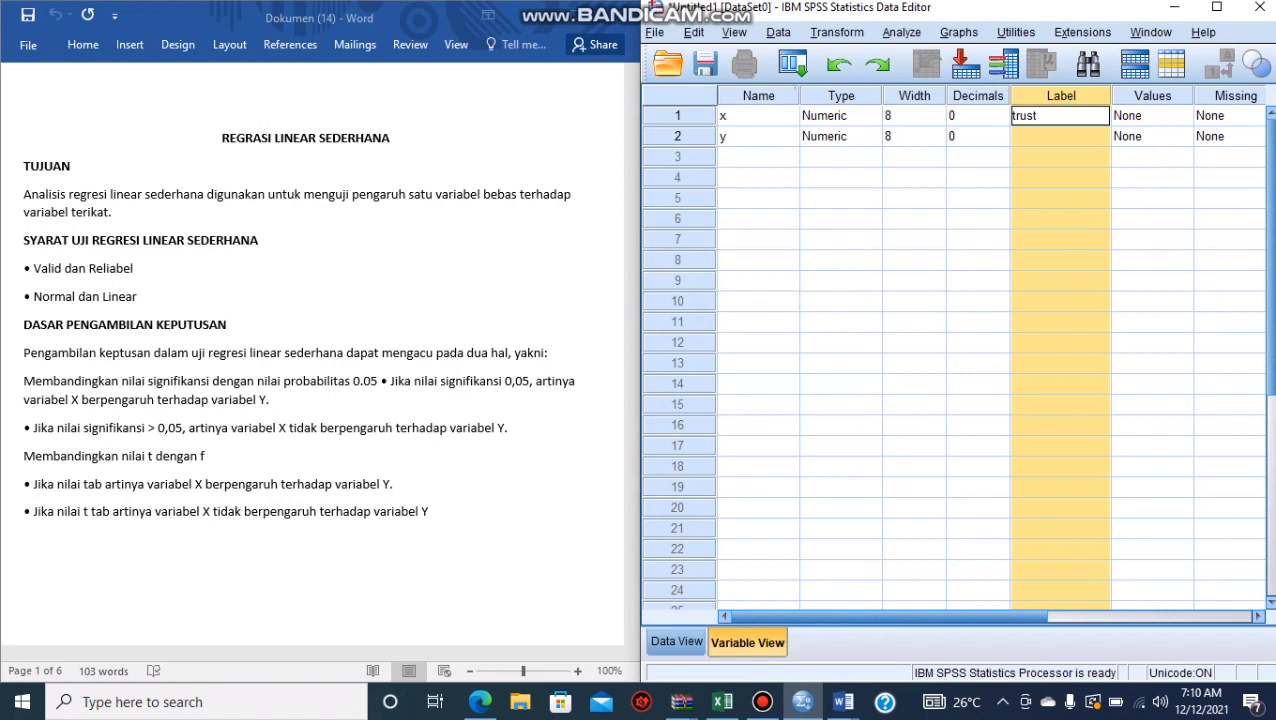
{"action": "key", "text": "Return"}
{"action": "type", "text": "p"}
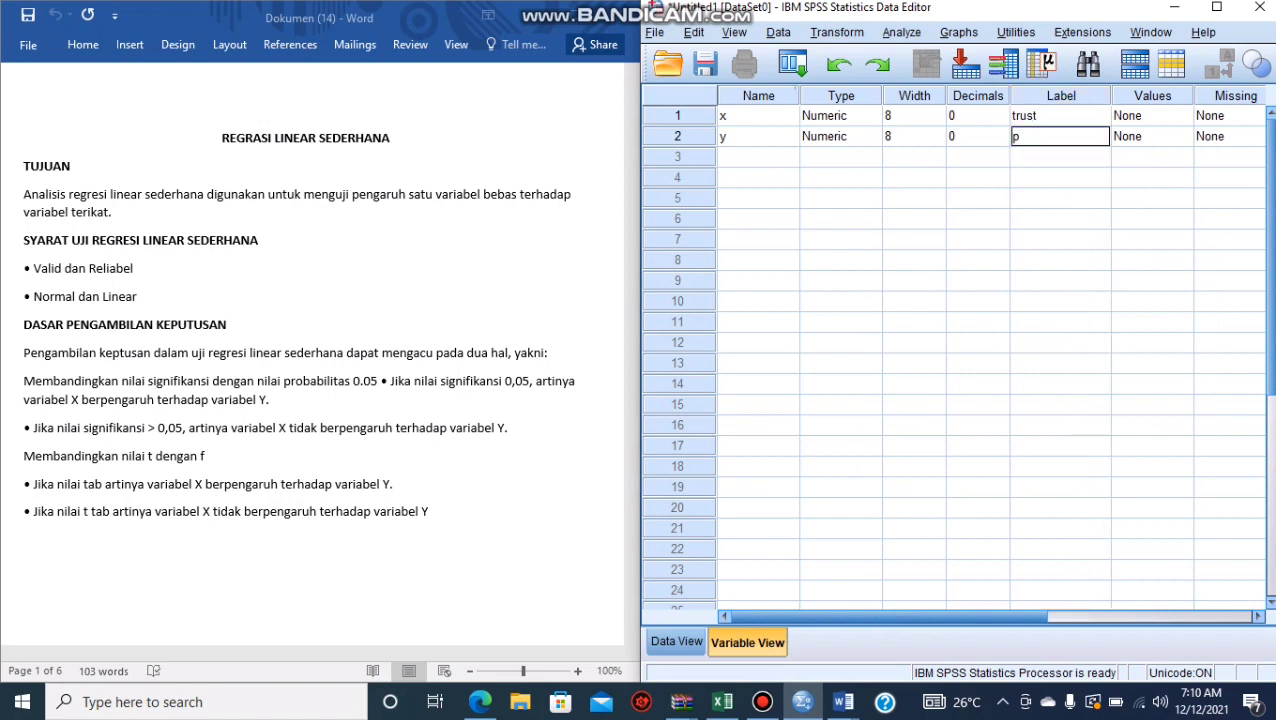
{"action": "type", "text": "artisipasi"}
Step: Show the empty SPSS data grid, switch to Excel and copy all trust (X) and partisipasi (Y) values in C3:D55
{"action": "left_click", "coordinate": [677, 641]}
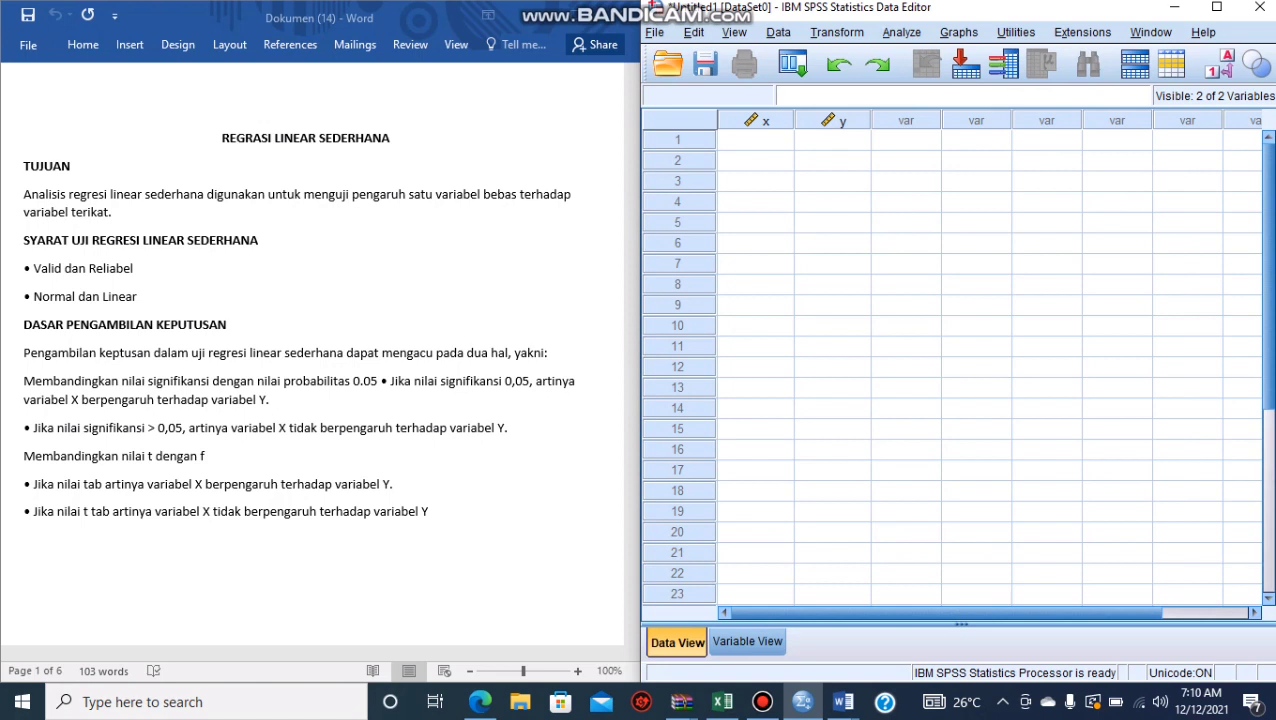
{"action": "left_click", "coordinate": [722, 702]}
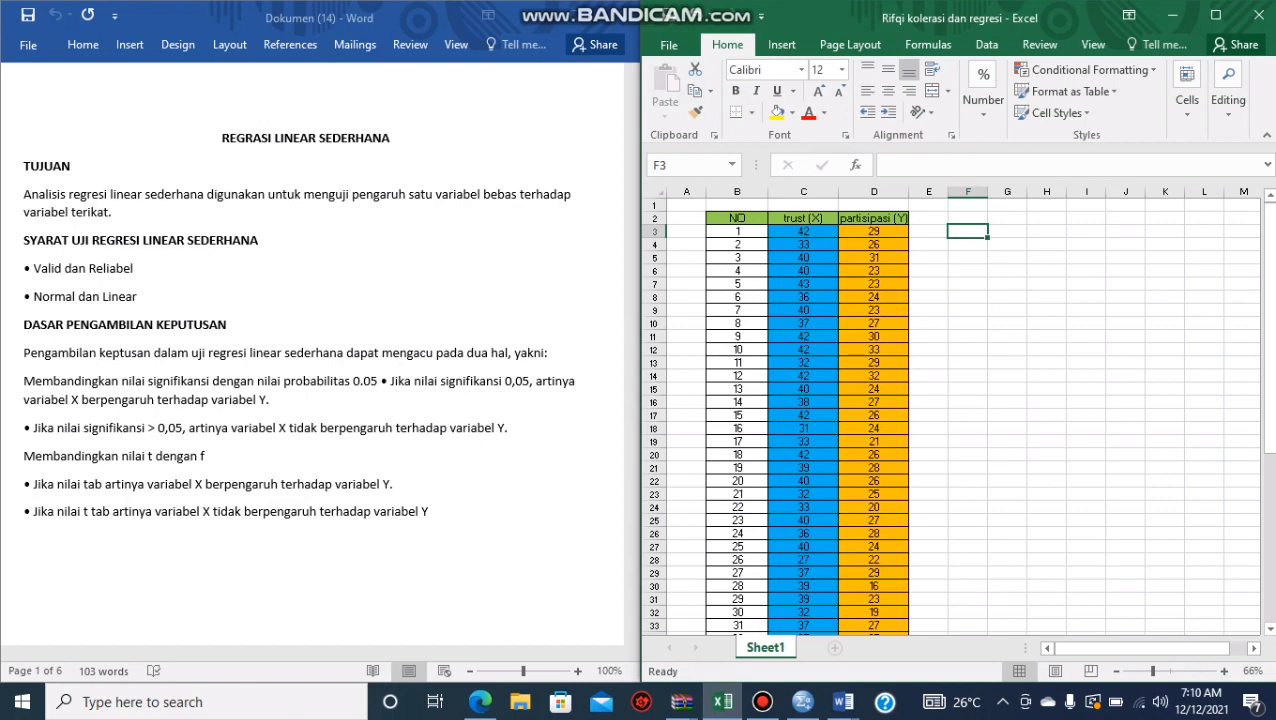
{"action": "left_click_drag", "start_coordinate": [803, 231], "coordinate": [905, 620]}
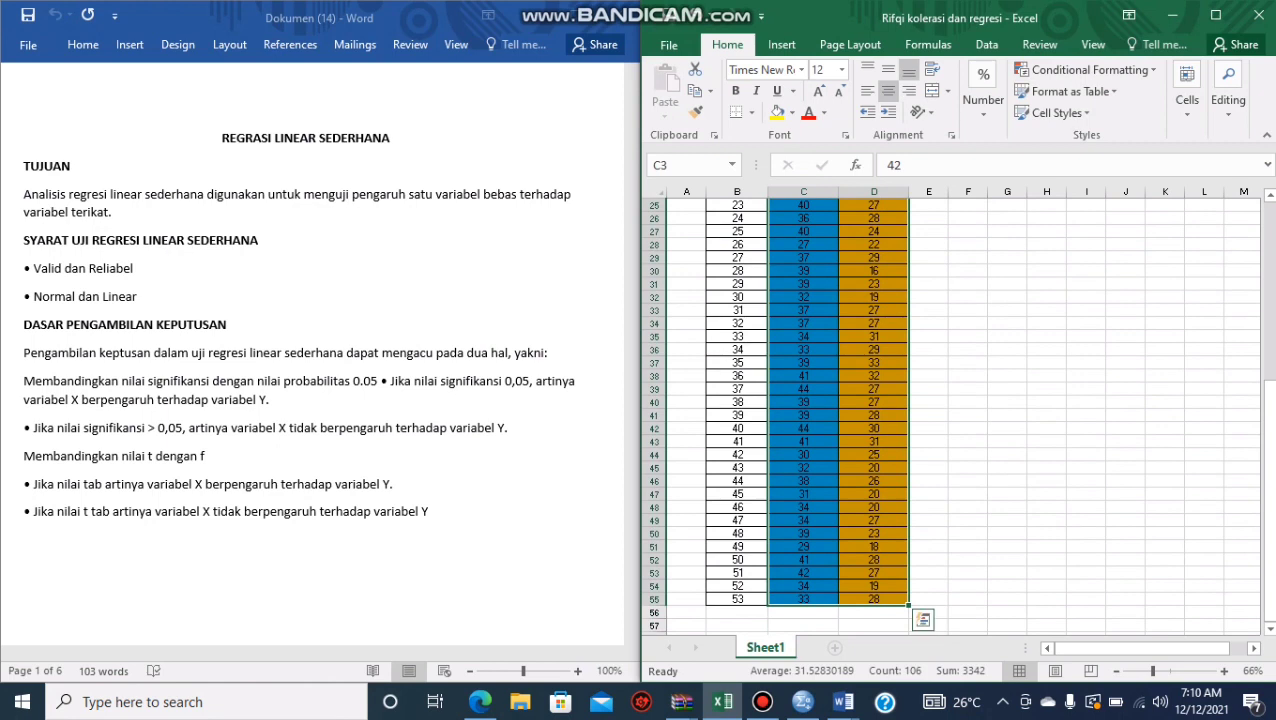
{"action": "right_click", "coordinate": [903, 604]}
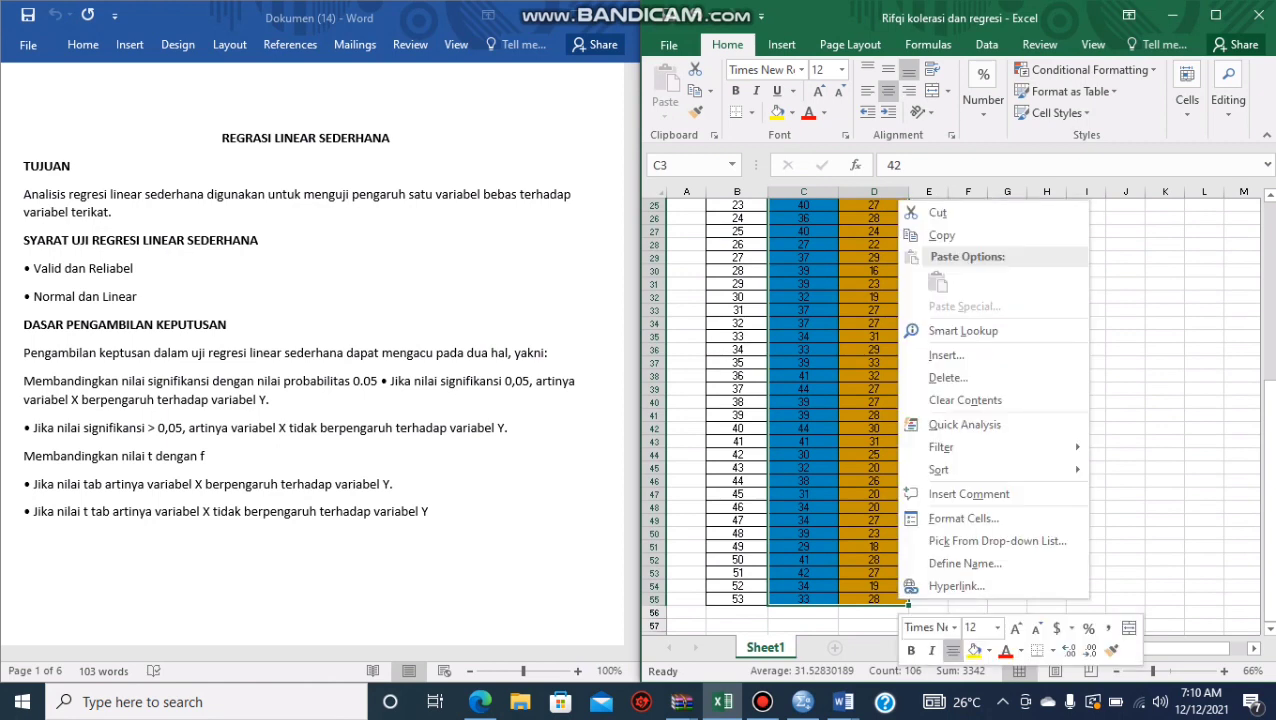
{"action": "left_click", "coordinate": [940, 236]}
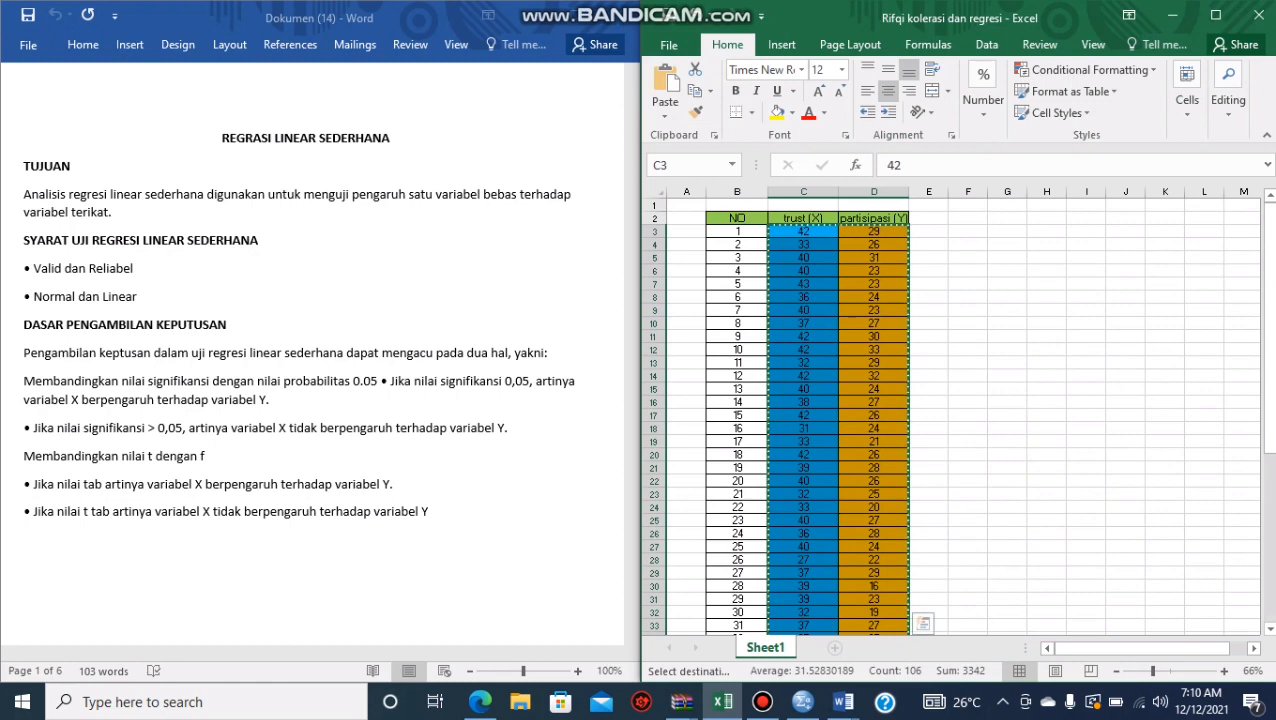
Step: Return to SPSS, paste the copied values into the x and y columns from row 1, and check the last rows
{"action": "left_click", "coordinate": [802, 702]}
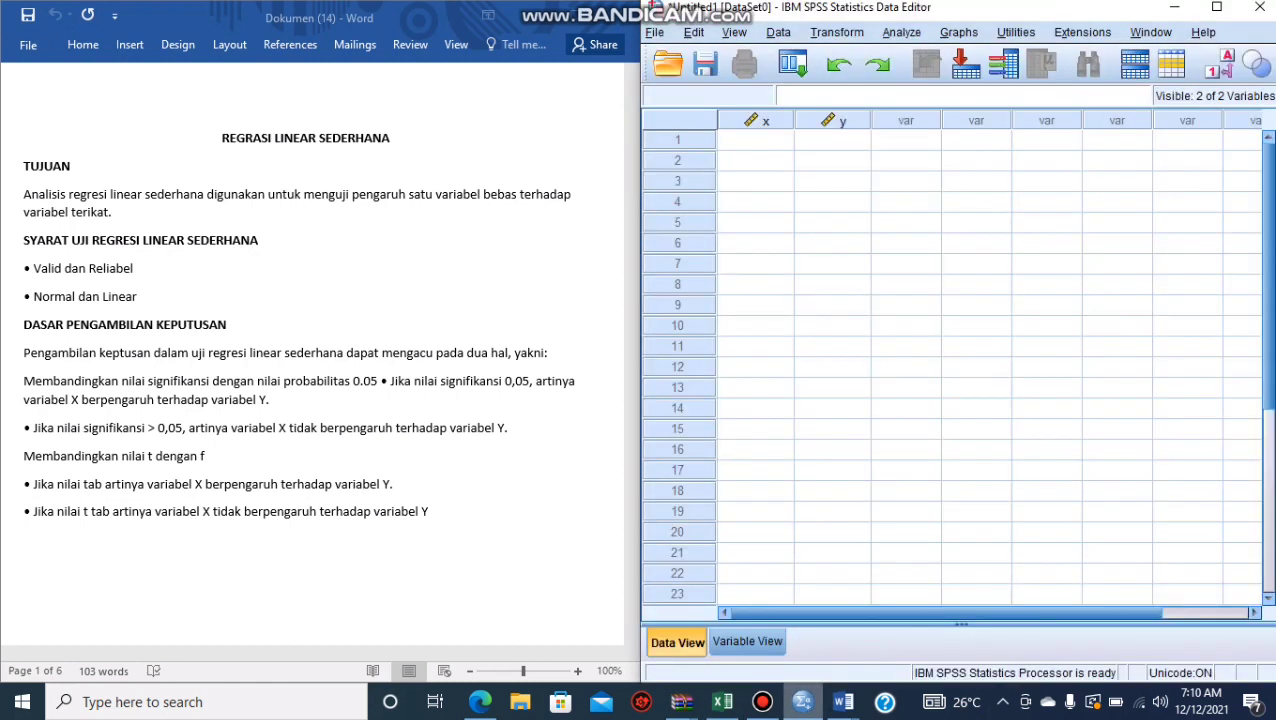
{"action": "left_click", "coordinate": [755, 140]}
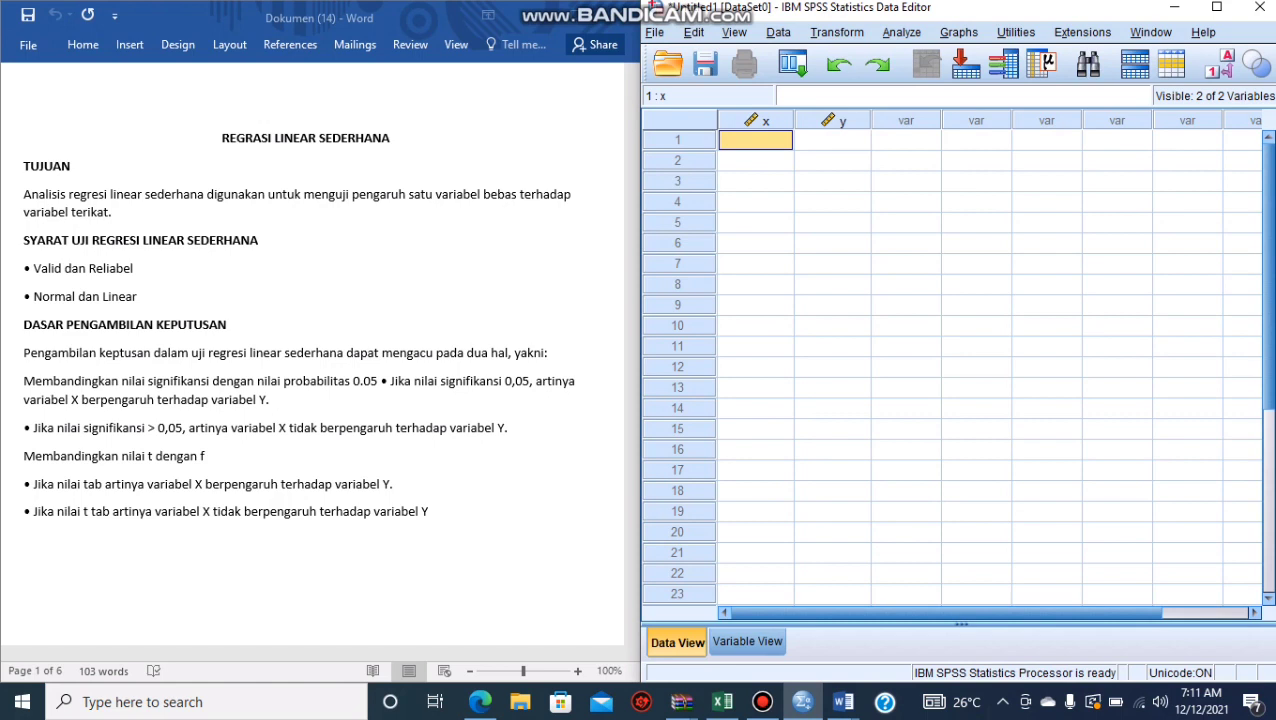
{"action": "key", "text": "ctrl+v"}
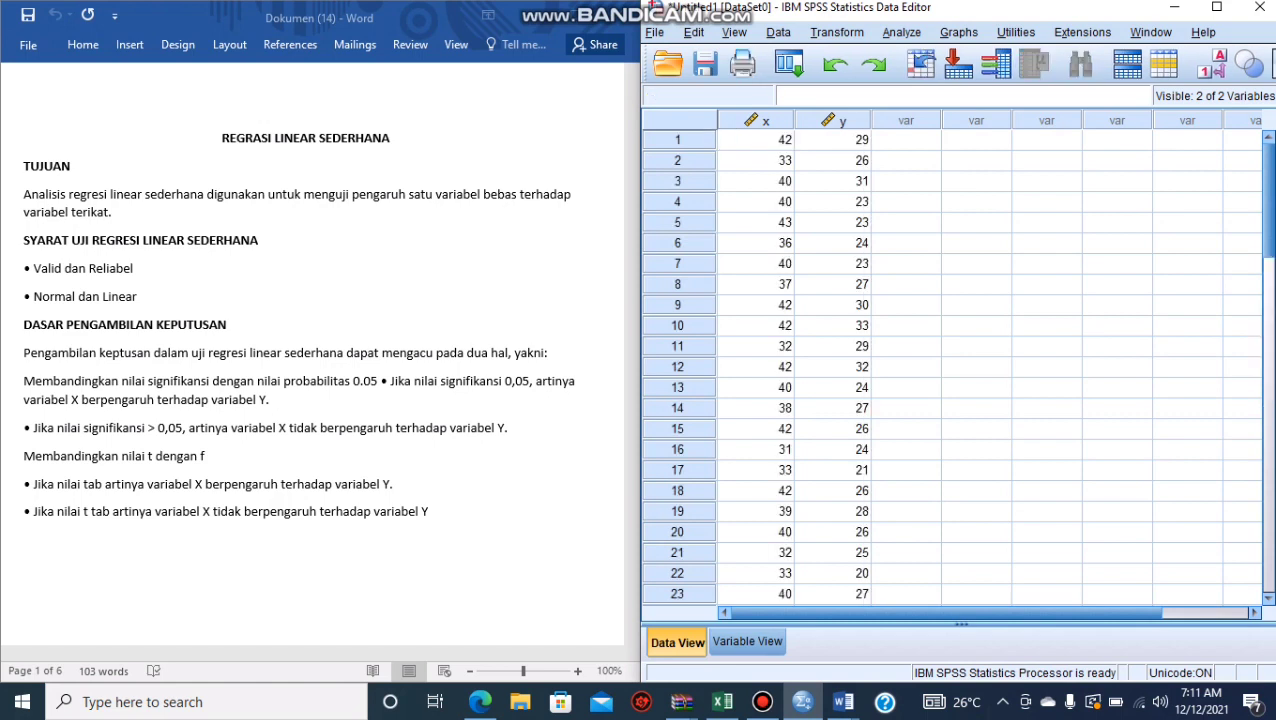
{"action": "scroll", "coordinate": [950, 365], "scroll_direction": "down", "scroll_amount": 12}
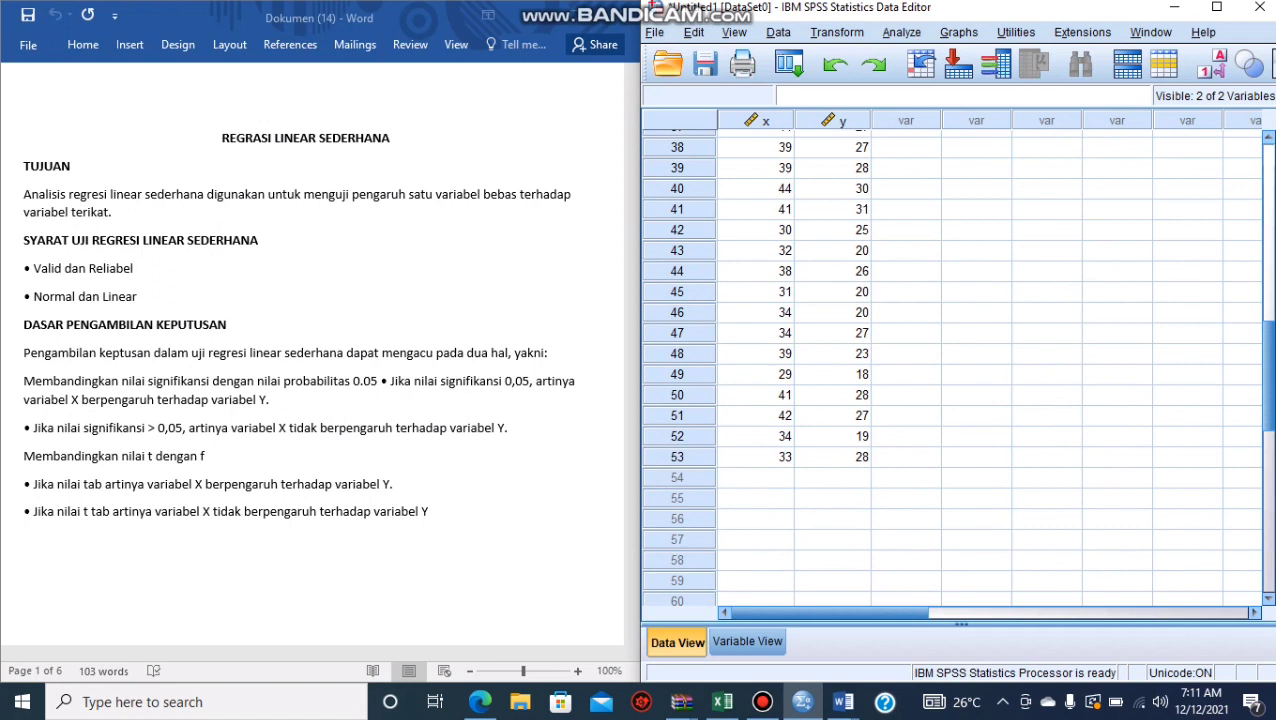
Step: Run a linear regression with partisipasi [y] as the dependent and trust [x] as the independent variable, using the Enter method
{"action": "key", "text": "alt+a"}
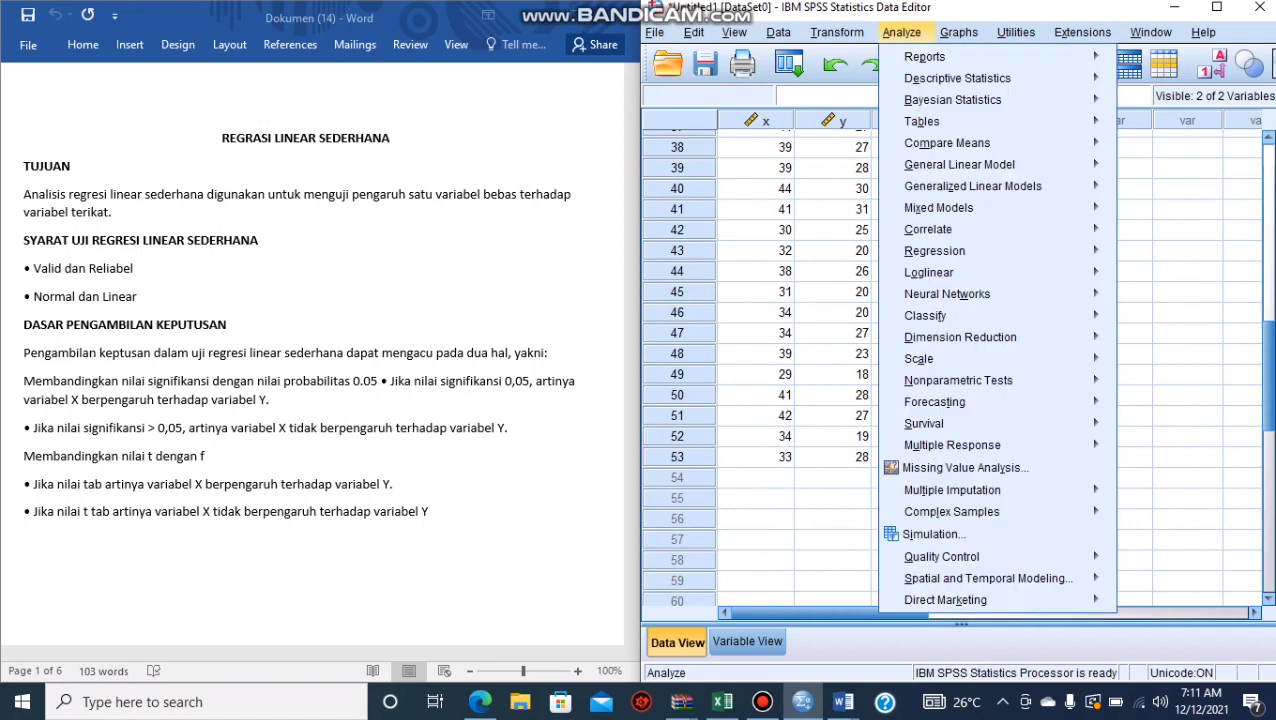
{"action": "mouse_move", "coordinate": [935, 251]}
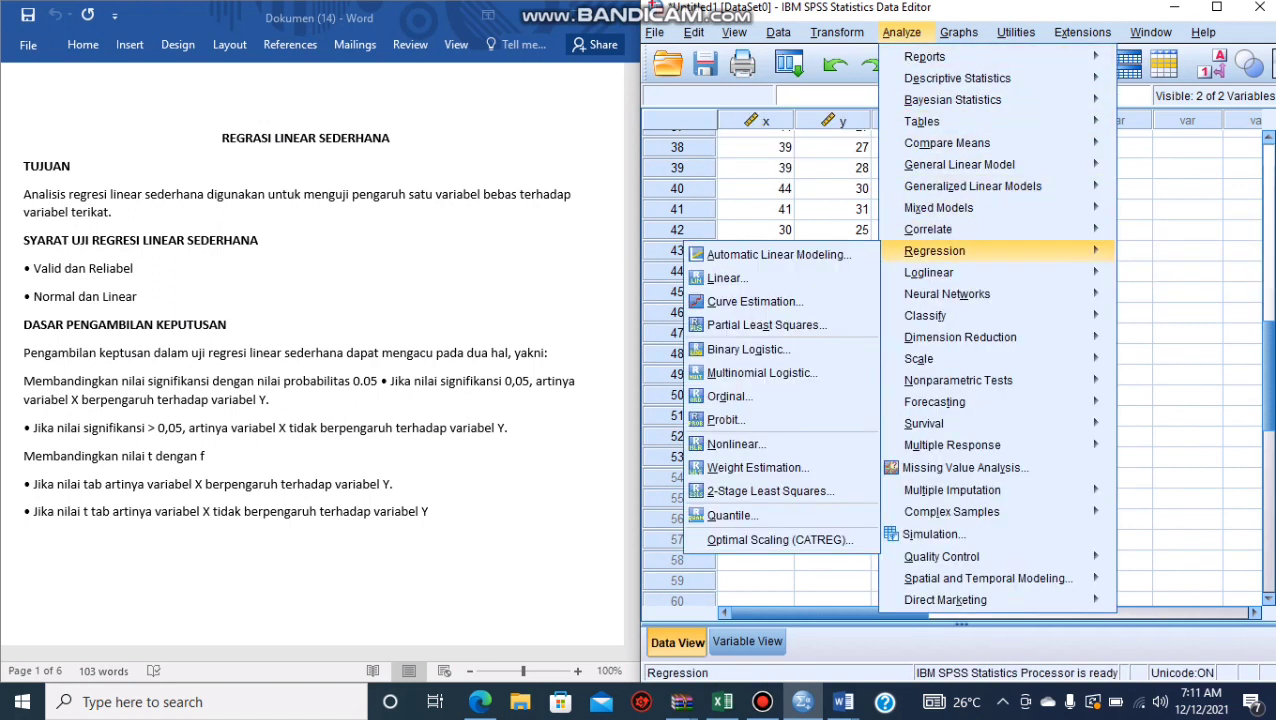
{"action": "key", "text": "Right"}
{"action": "key", "text": "Down"}
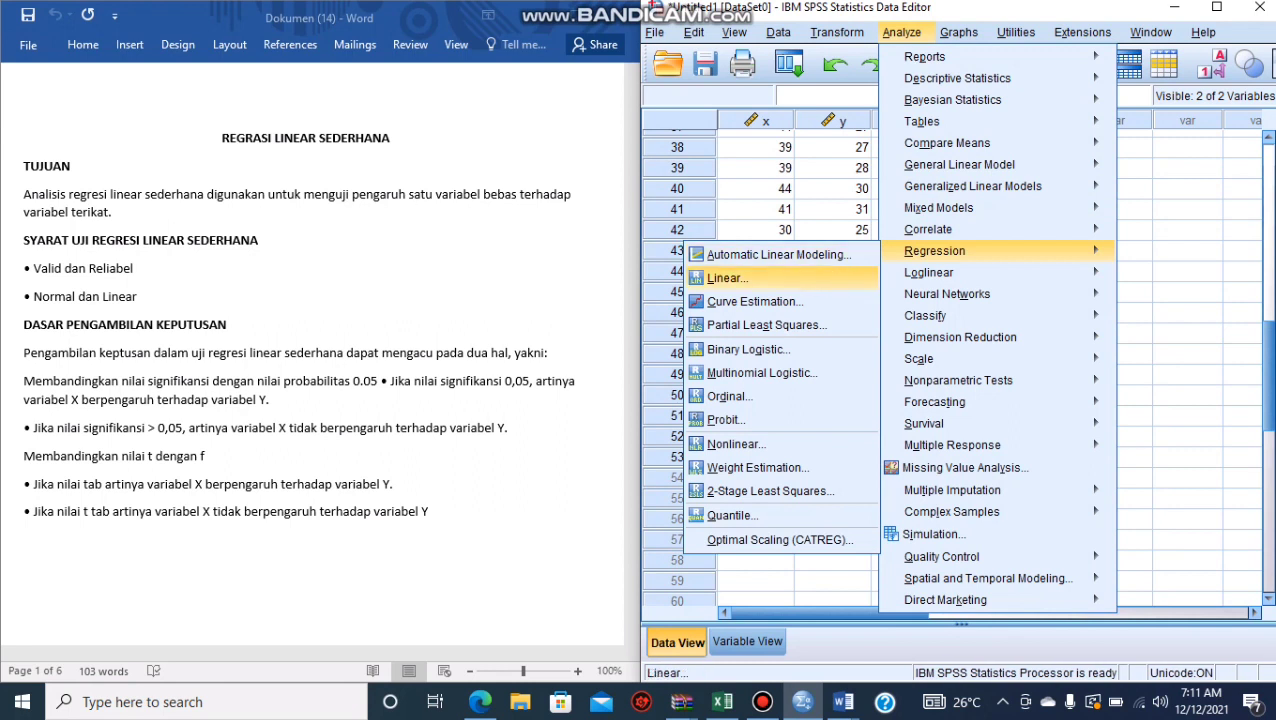
{"action": "key", "text": "Return"}
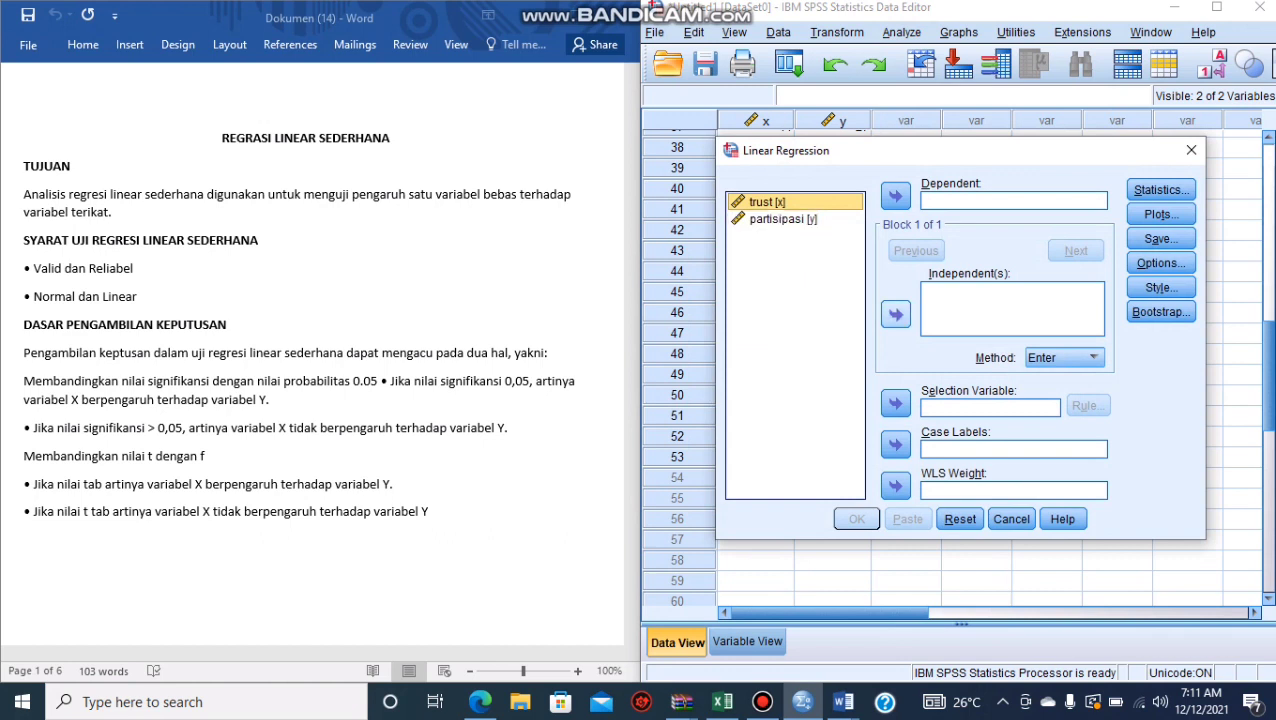
{"action": "left_click", "coordinate": [895, 314]}
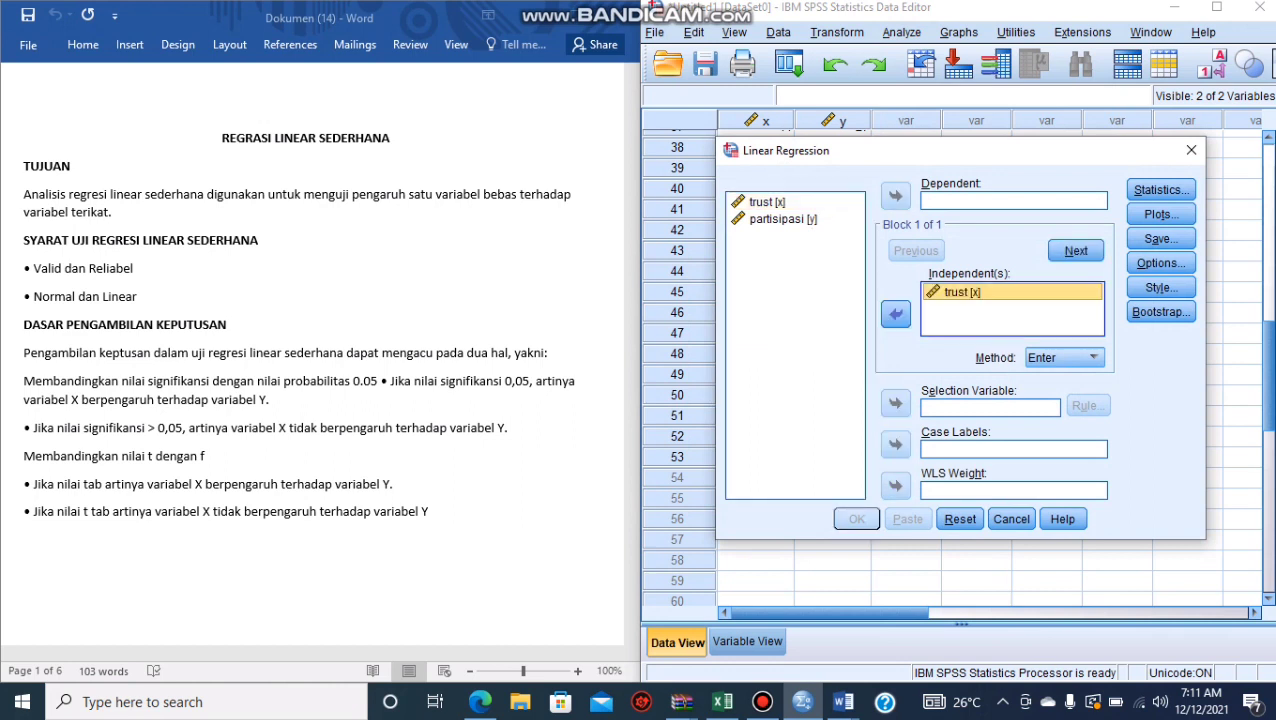
{"action": "left_click", "coordinate": [783, 219]}
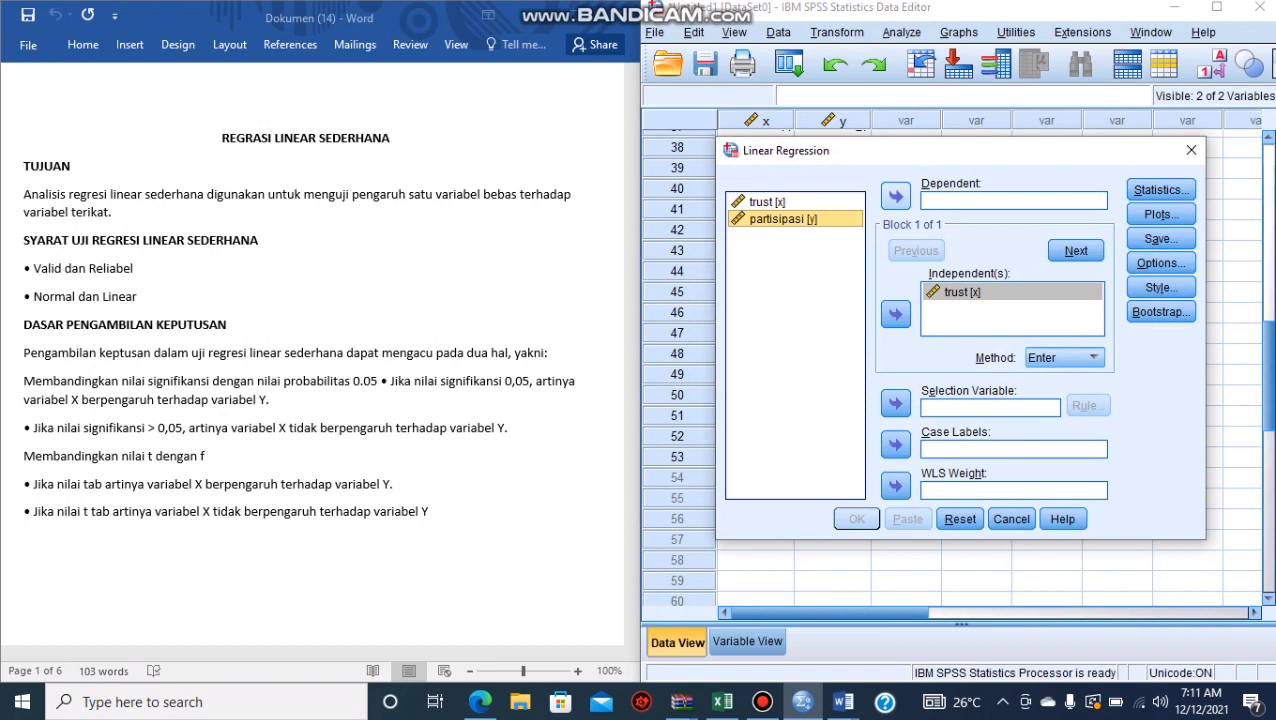
{"action": "left_click", "coordinate": [895, 196]}
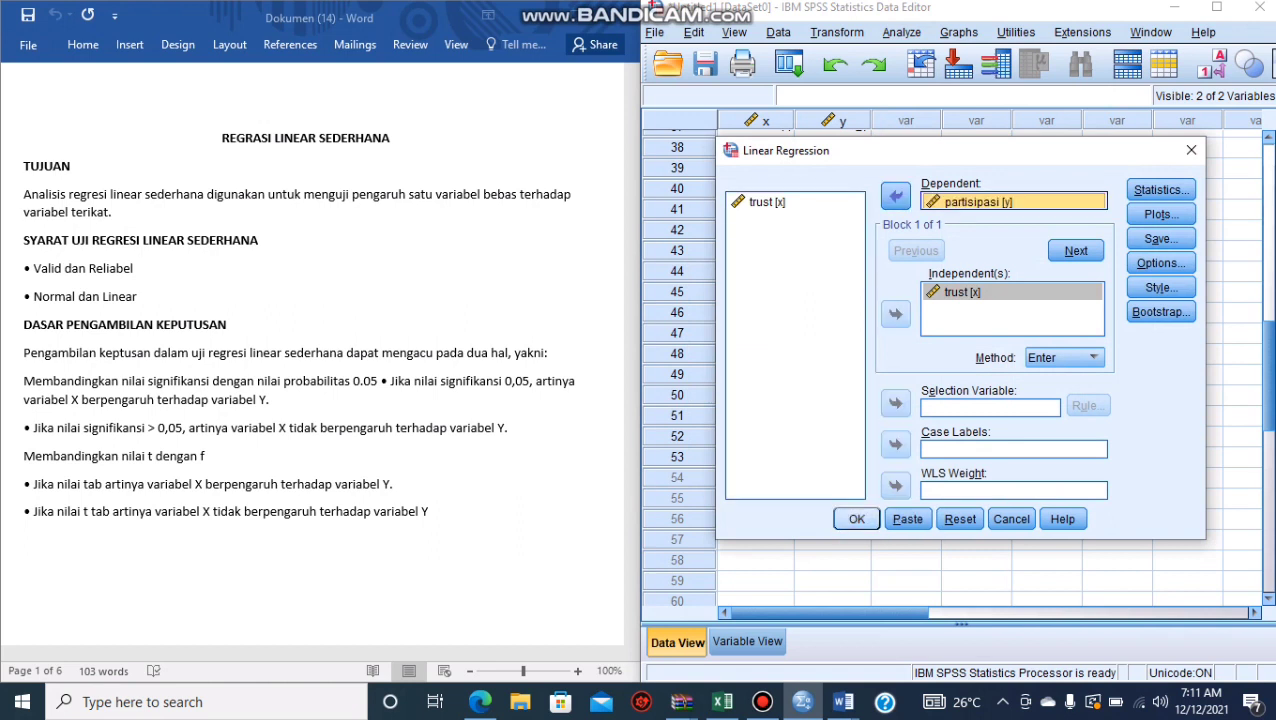
{"action": "left_click", "coordinate": [857, 519]}
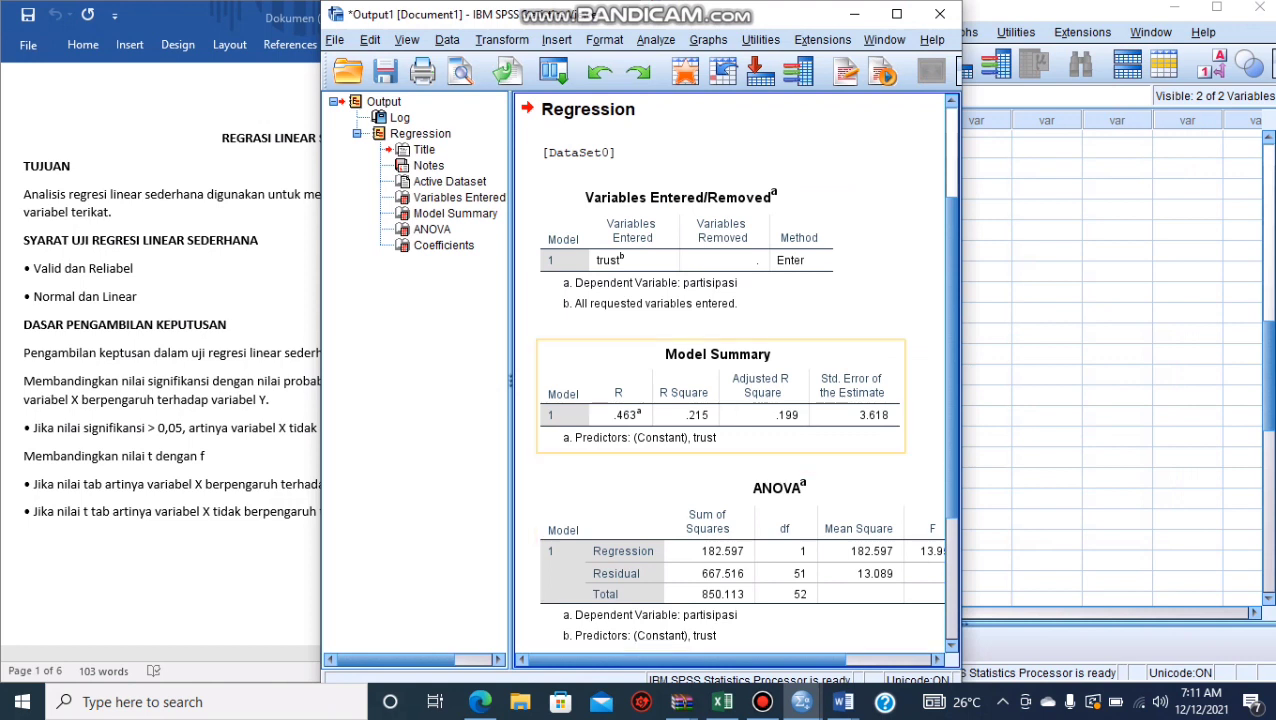
Step: Place the SPSS output beside the Word document and read Word's explanations of the Variables Entered/Removed and Model Summary tables
{"action": "left_click", "coordinate": [896, 14]}
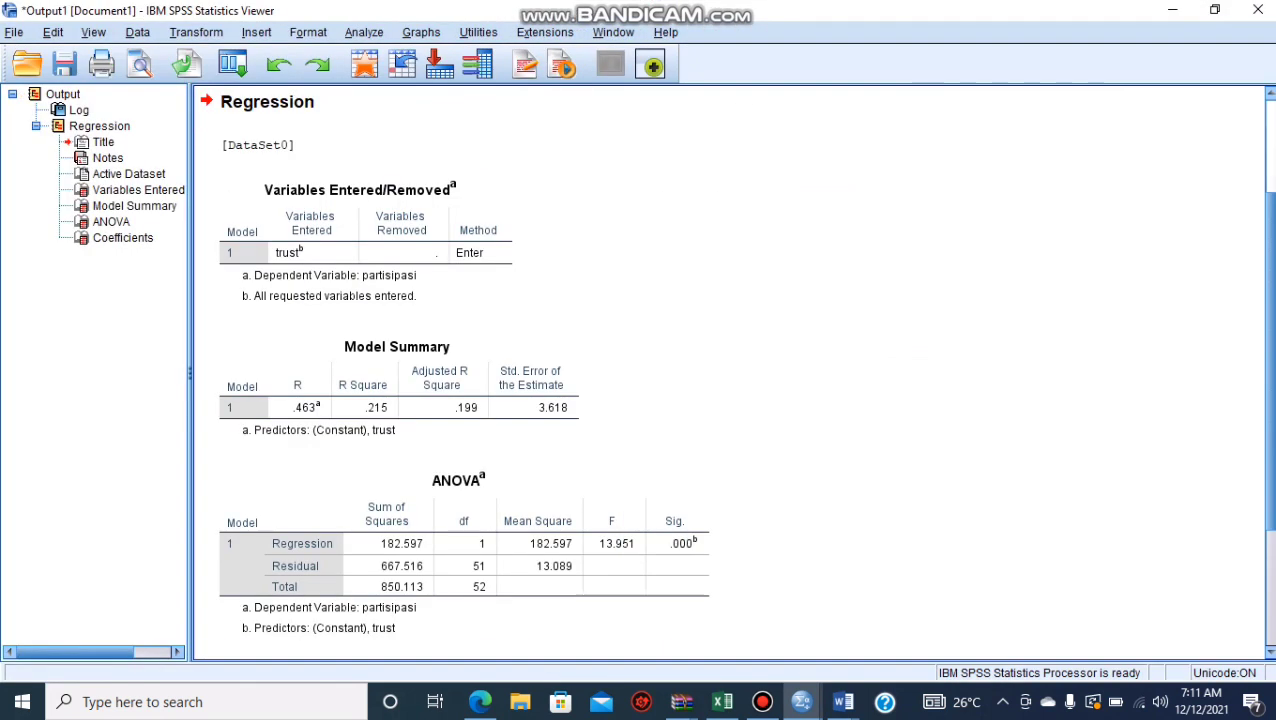
{"action": "key", "text": "super+Right"}
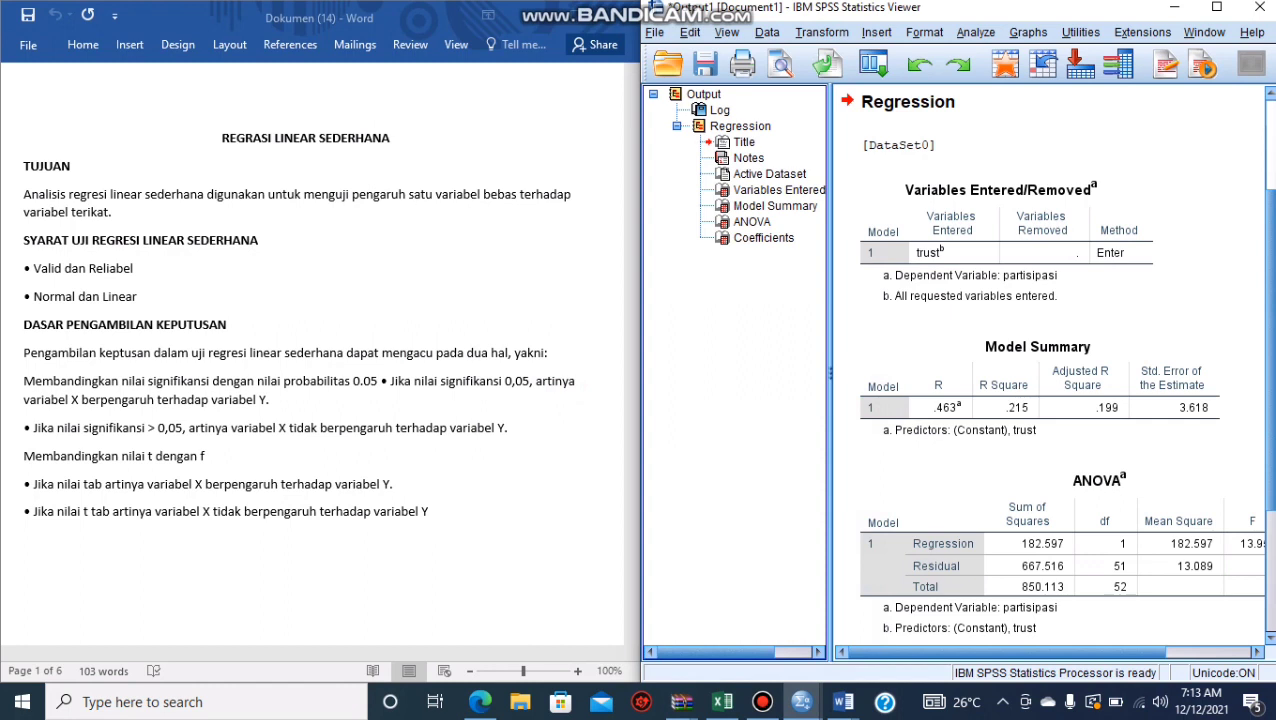
{"action": "left_click", "coordinate": [220, 138]}
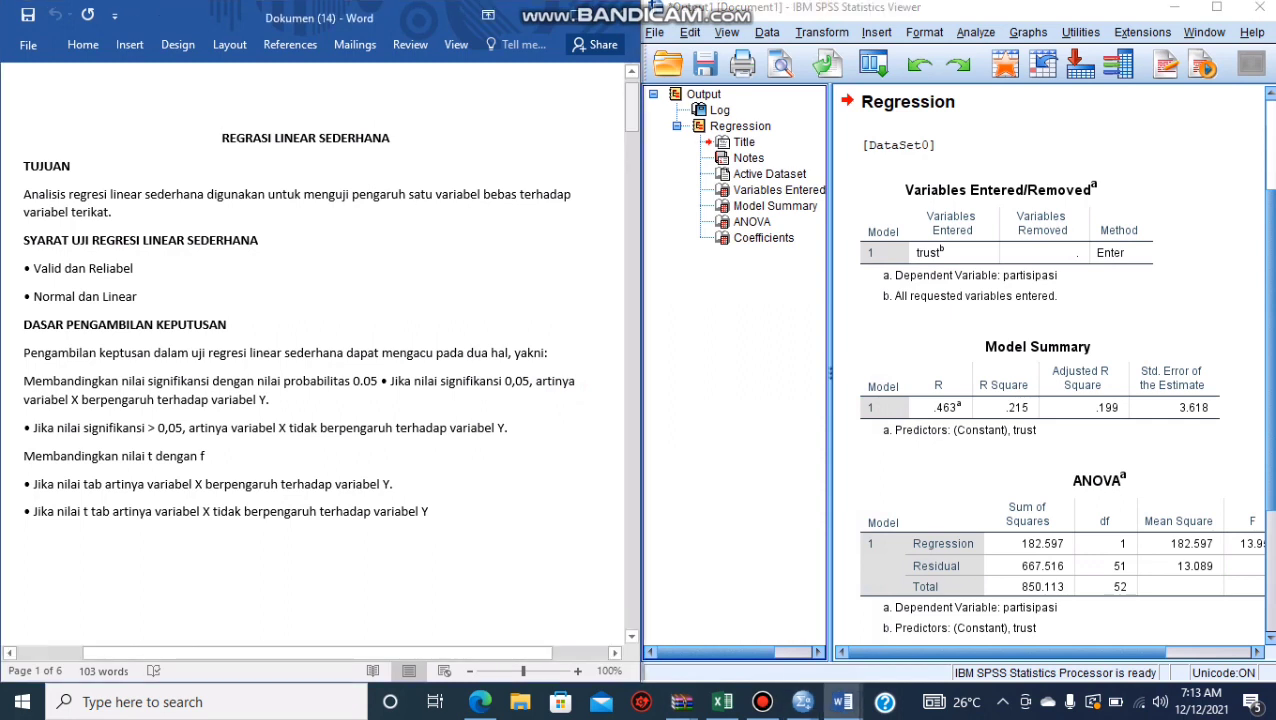
{"action": "scroll", "coordinate": [104, 450], "scroll_direction": "down", "scroll_amount": 10}
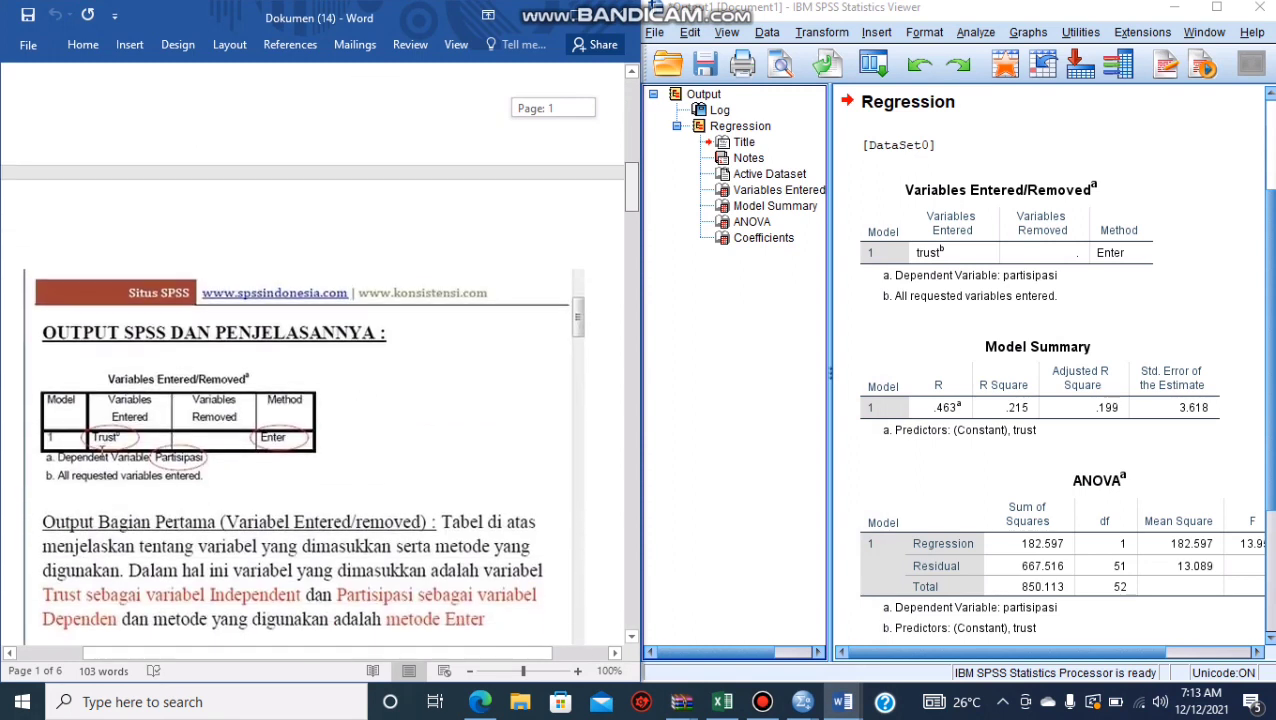
{"action": "scroll", "coordinate": [300, 400], "scroll_direction": "down", "scroll_amount": 5}
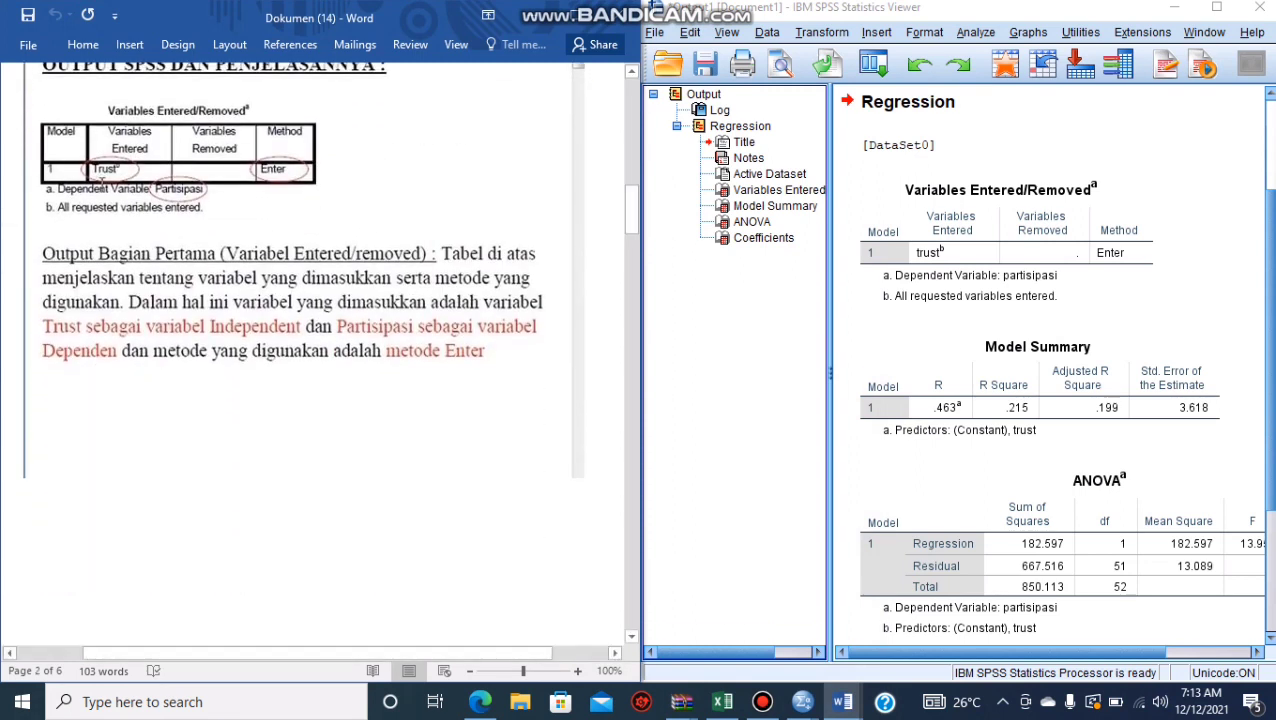
{"action": "scroll", "coordinate": [300, 350], "scroll_direction": "up", "scroll_amount": 4}
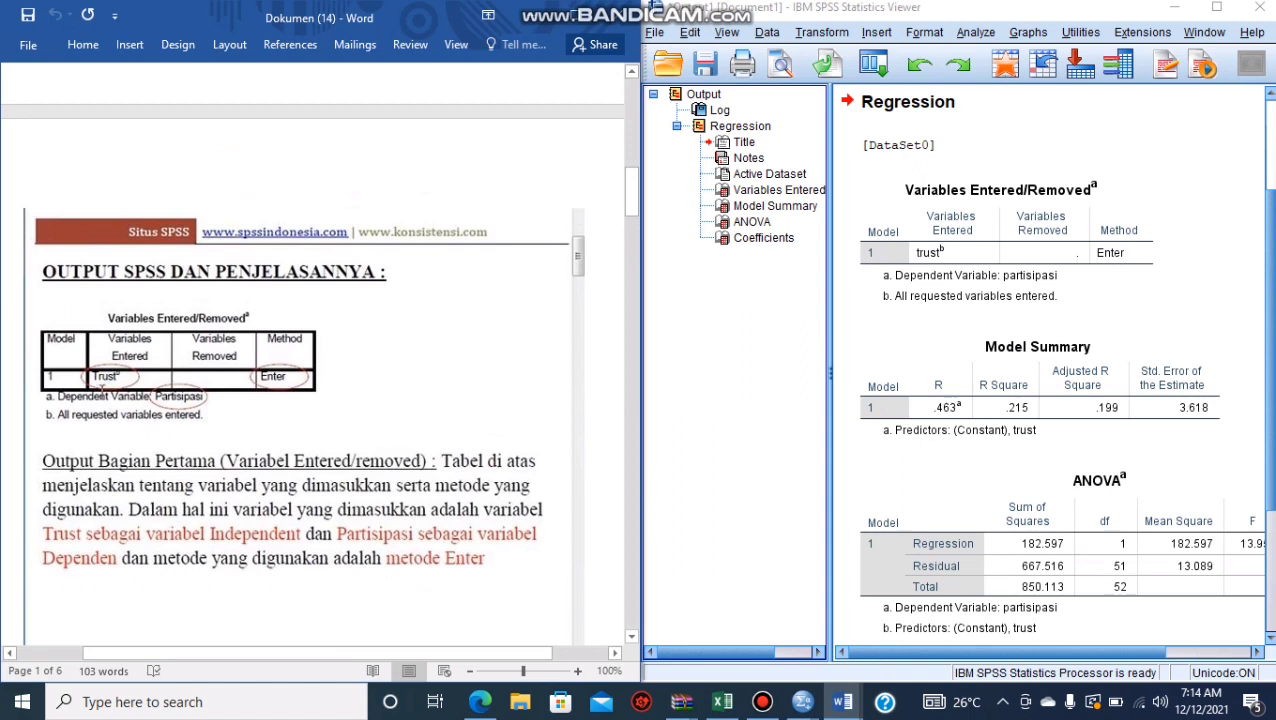
{"action": "left_click_drag", "start_coordinate": [631, 190], "coordinate": [631, 280]}
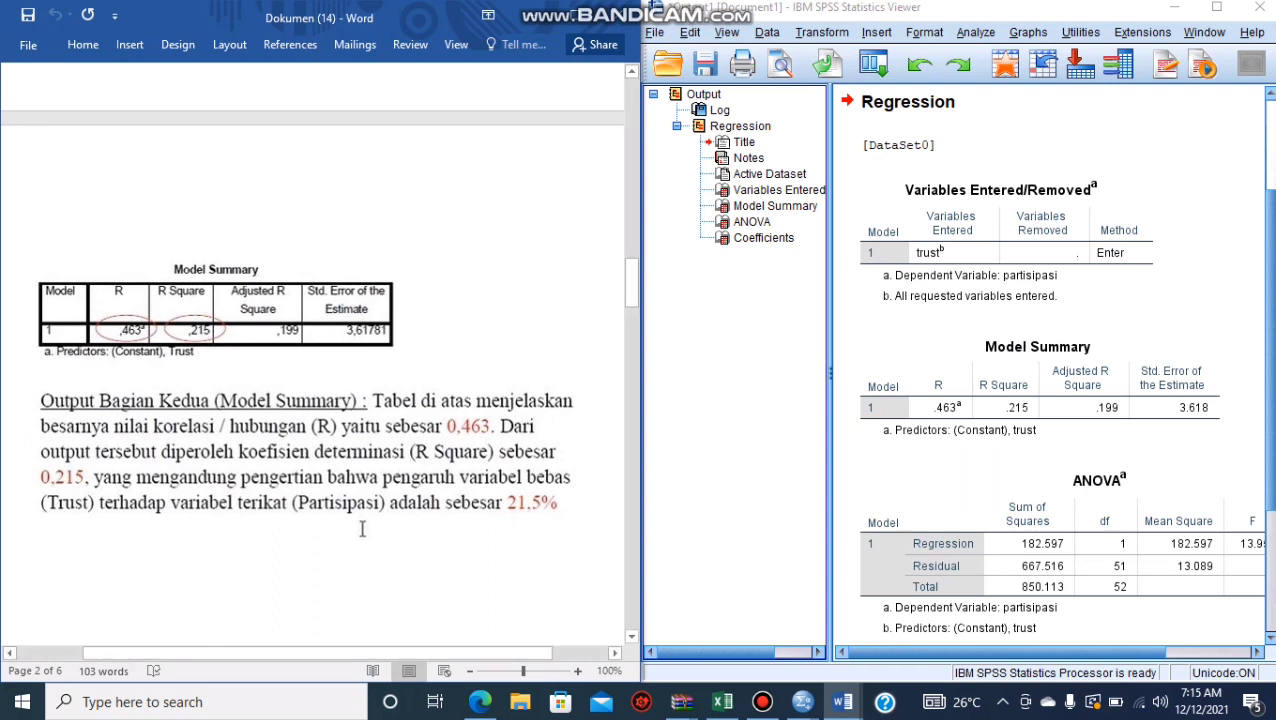
Step: Read the Word document's explanation of the third output section, the ANOVA table with its F and significance values
{"action": "scroll", "coordinate": [362, 530], "scroll_direction": "down", "scroll_amount": 10}
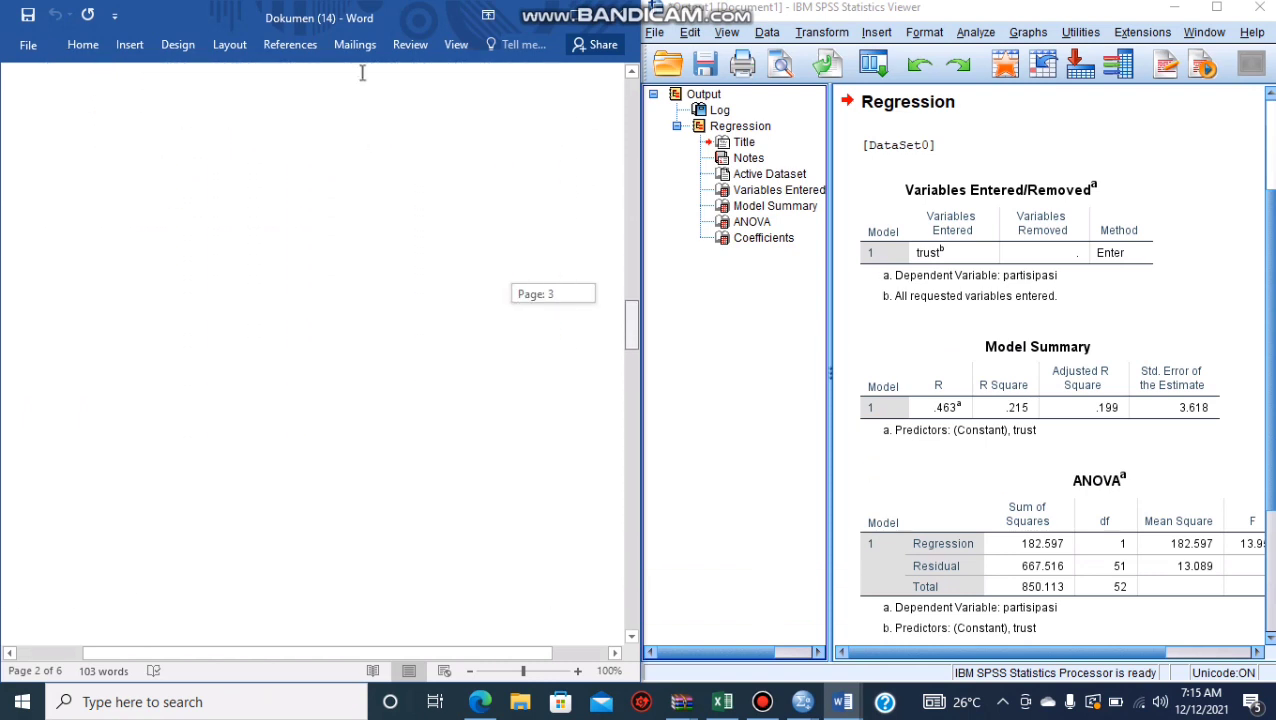
{"action": "scroll", "coordinate": [393, 626], "scroll_direction": "down", "scroll_amount": 5}
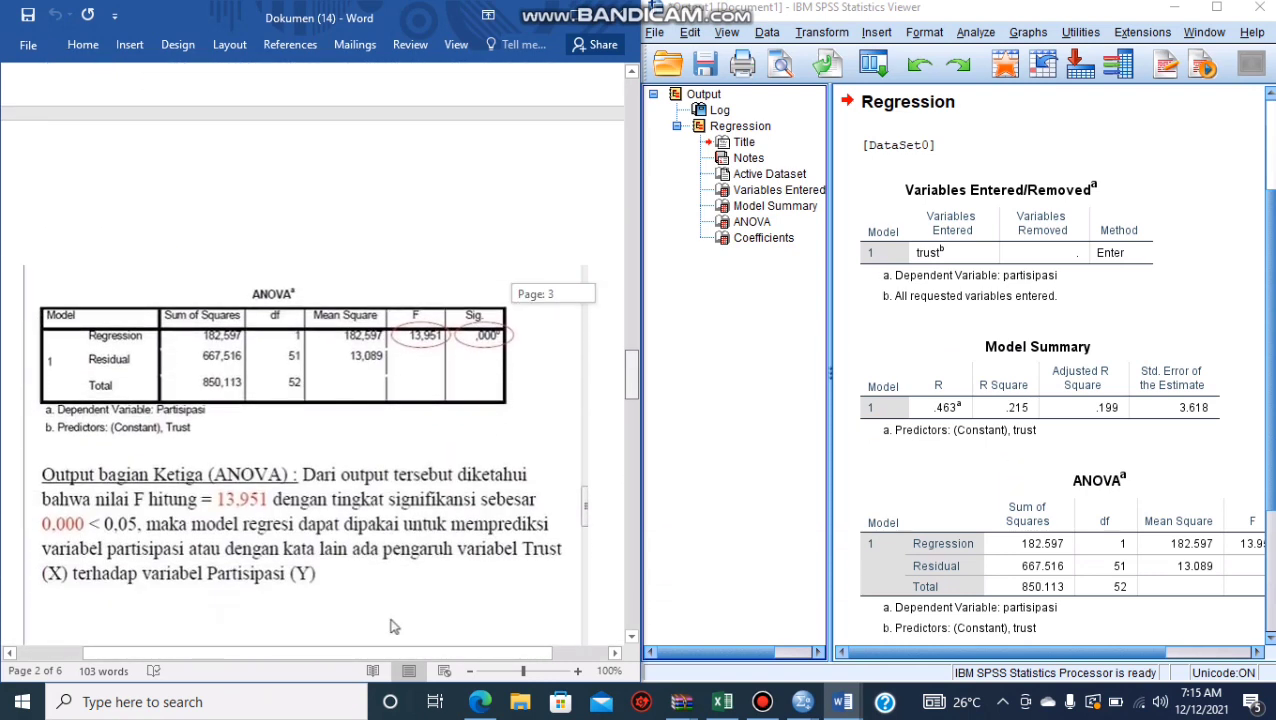
{"action": "scroll", "coordinate": [393, 626], "scroll_direction": "down", "scroll_amount": 2}
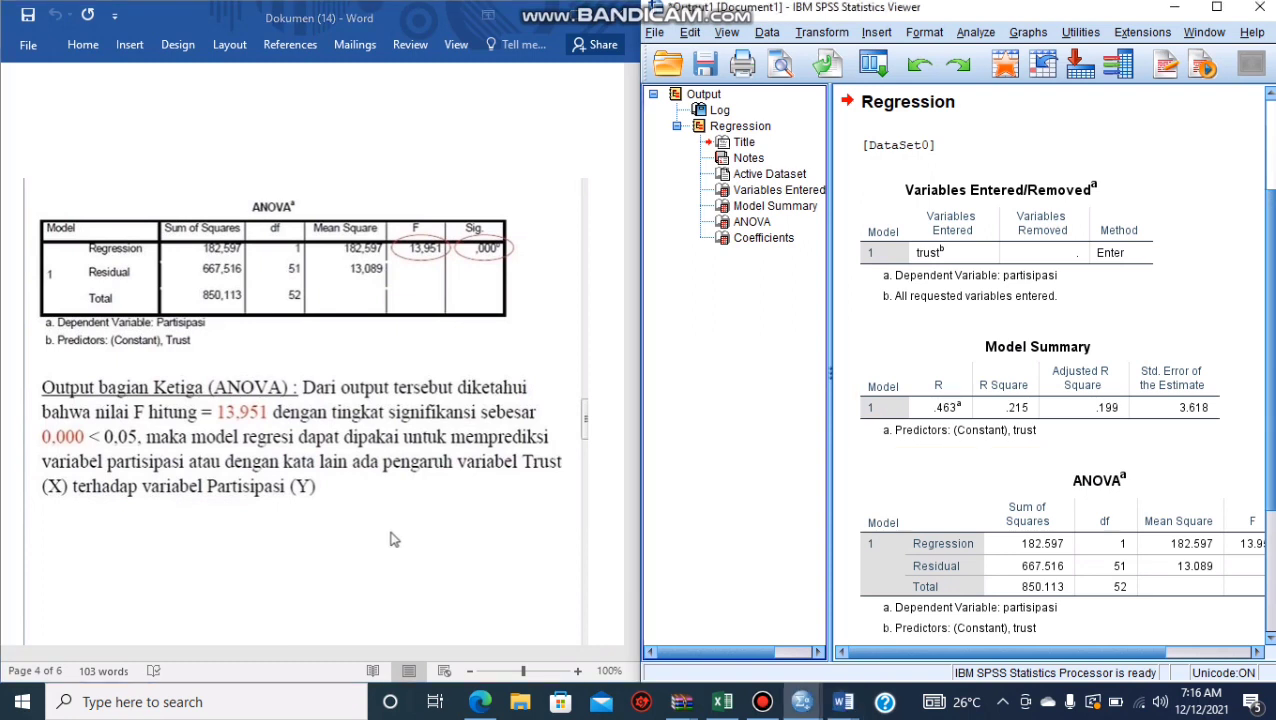
Step: View the full ANOVA table in the enlarged SPSS output, and place the output beside Word again with the Coefficients table showing
{"action": "scroll", "coordinate": [1052, 370], "scroll_direction": "down", "scroll_amount": 1}
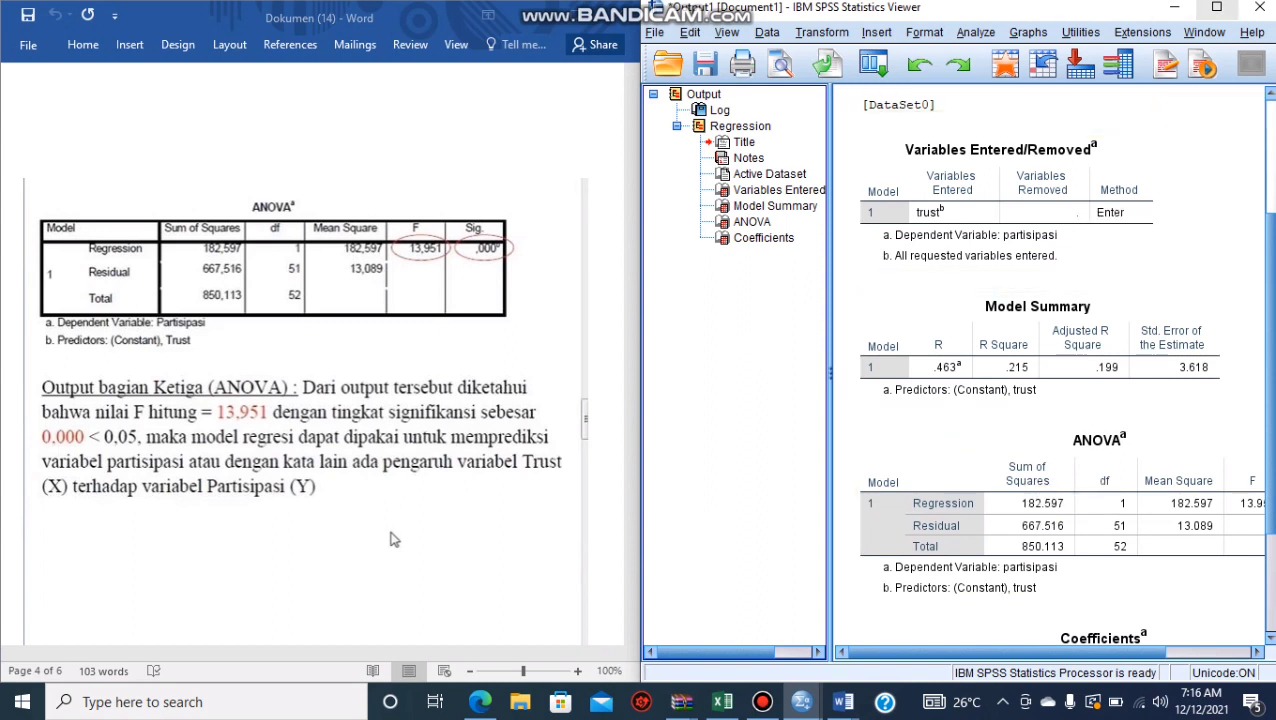
{"action": "left_click", "coordinate": [1216, 8]}
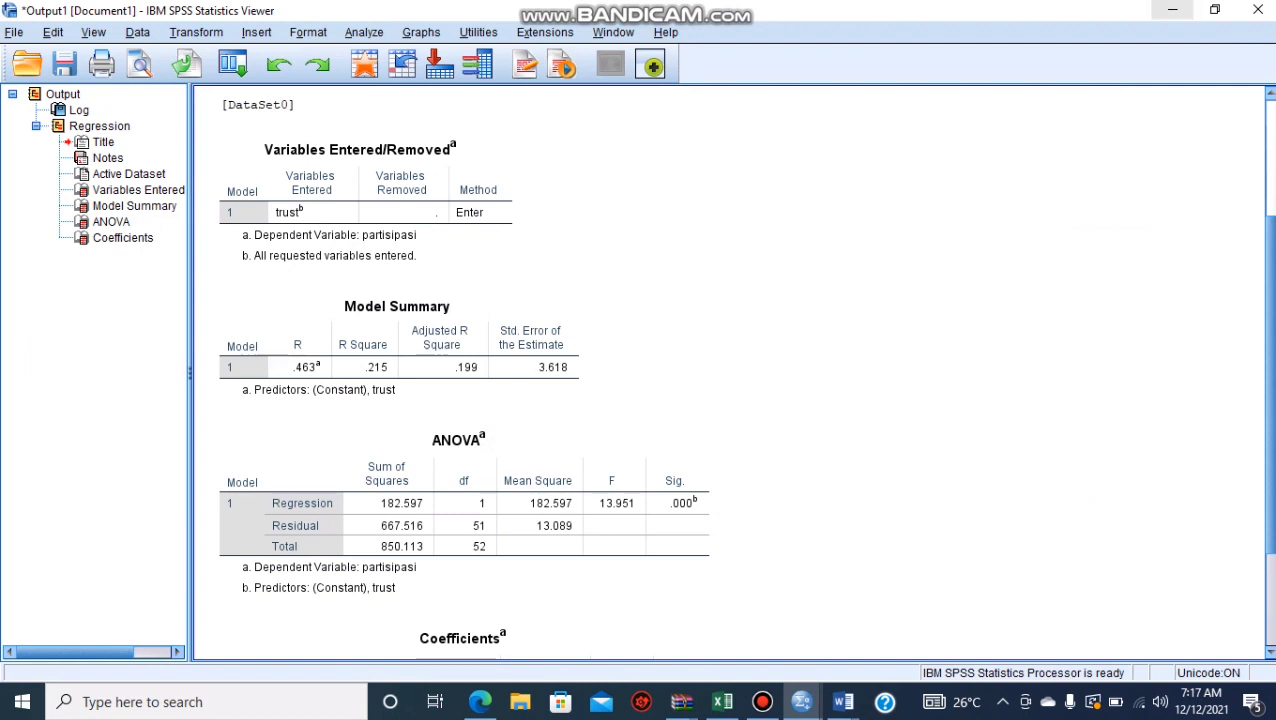
{"action": "left_click", "coordinate": [1172, 9]}
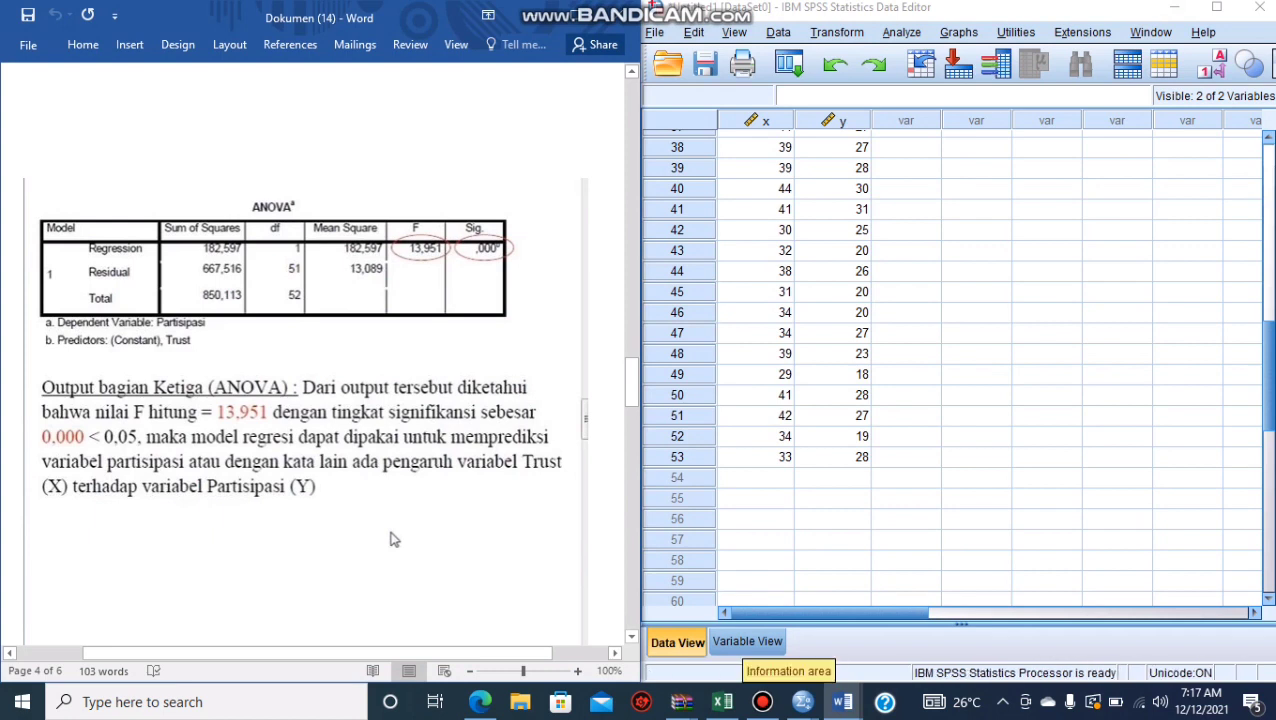
{"action": "mouse_move", "coordinate": [802, 702]}
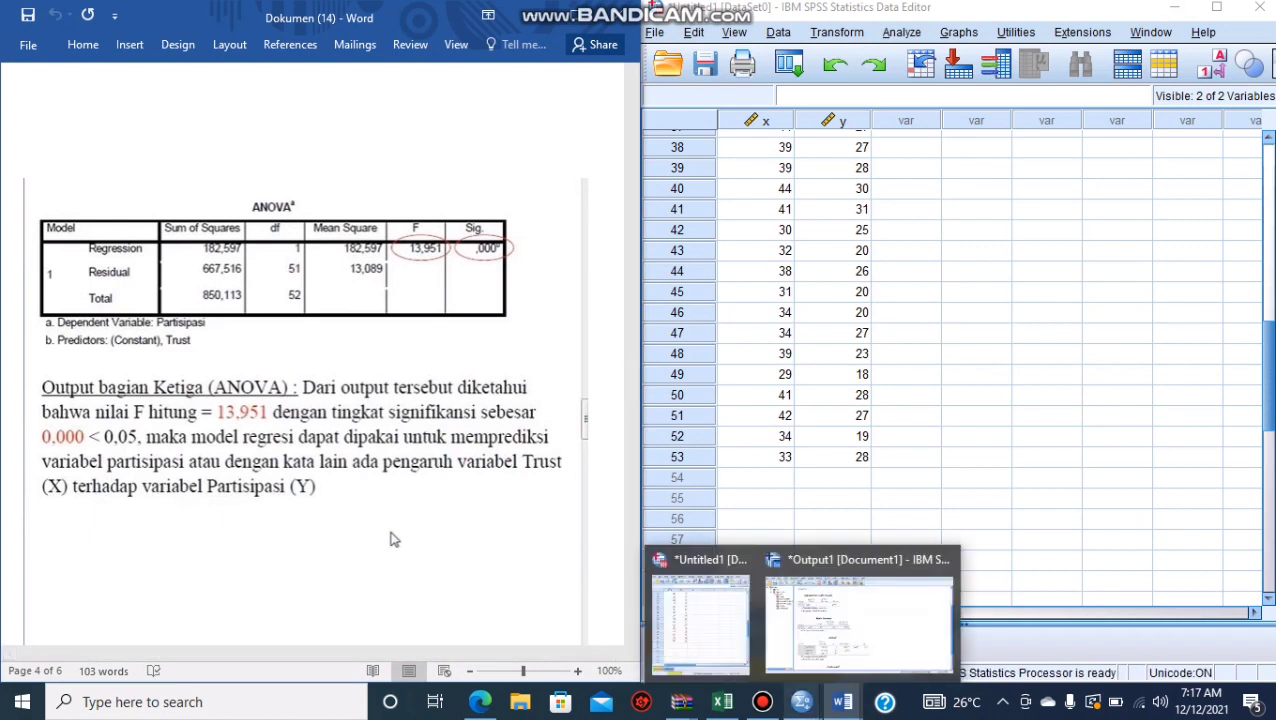
{"action": "left_click", "coordinate": [858, 610]}
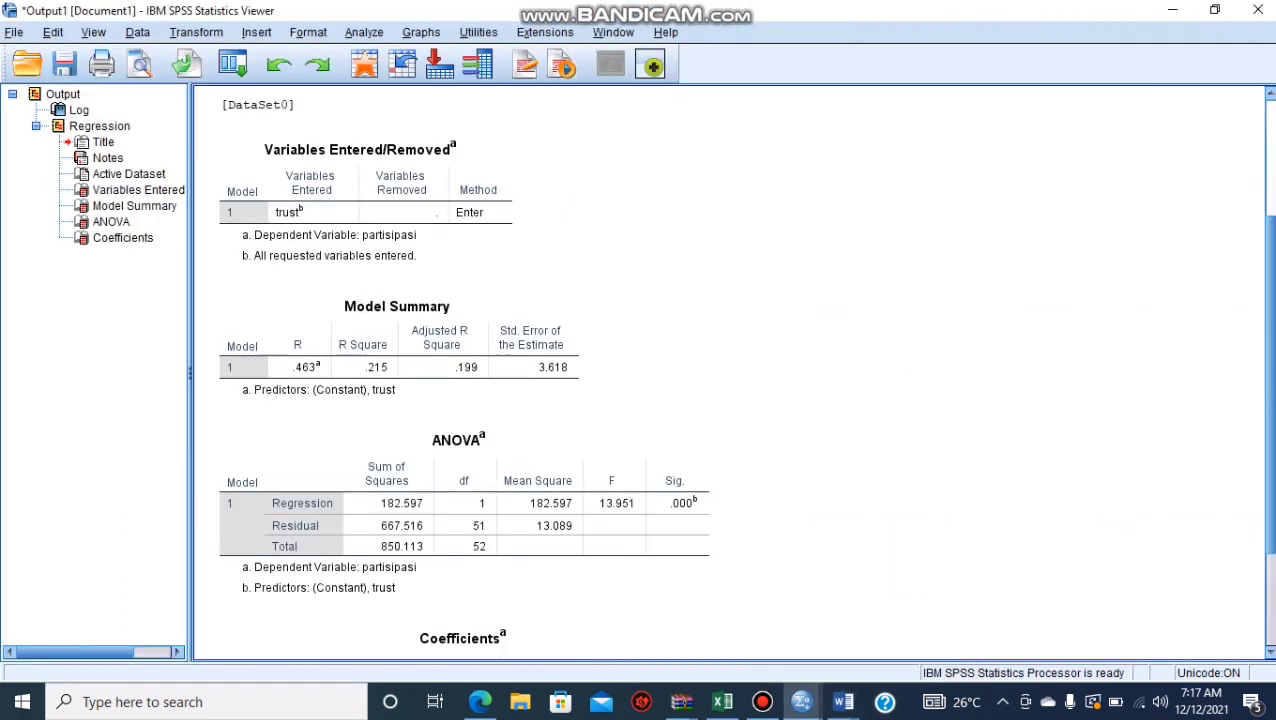
{"action": "key", "text": "super+Right"}
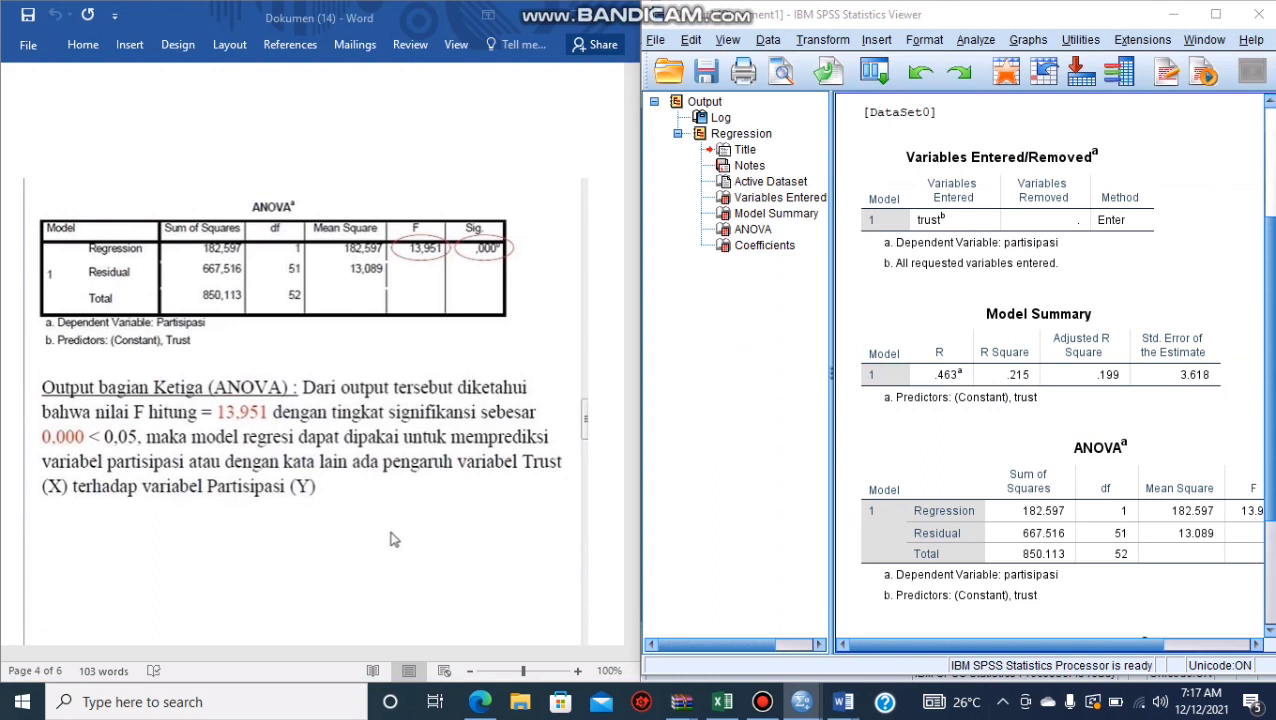
{"action": "scroll", "coordinate": [391, 533], "scroll_direction": "down", "scroll_amount": 3}
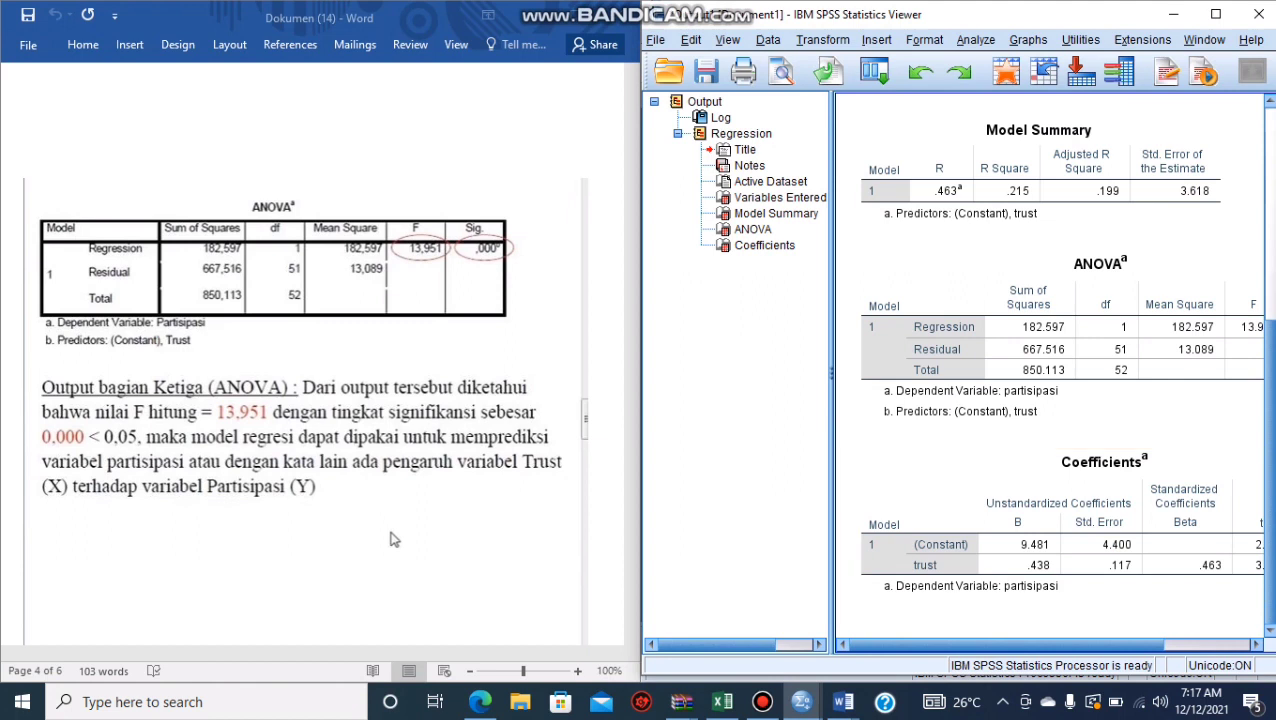
{"action": "scroll", "coordinate": [391, 540], "scroll_direction": "right", "scroll_amount": 2}
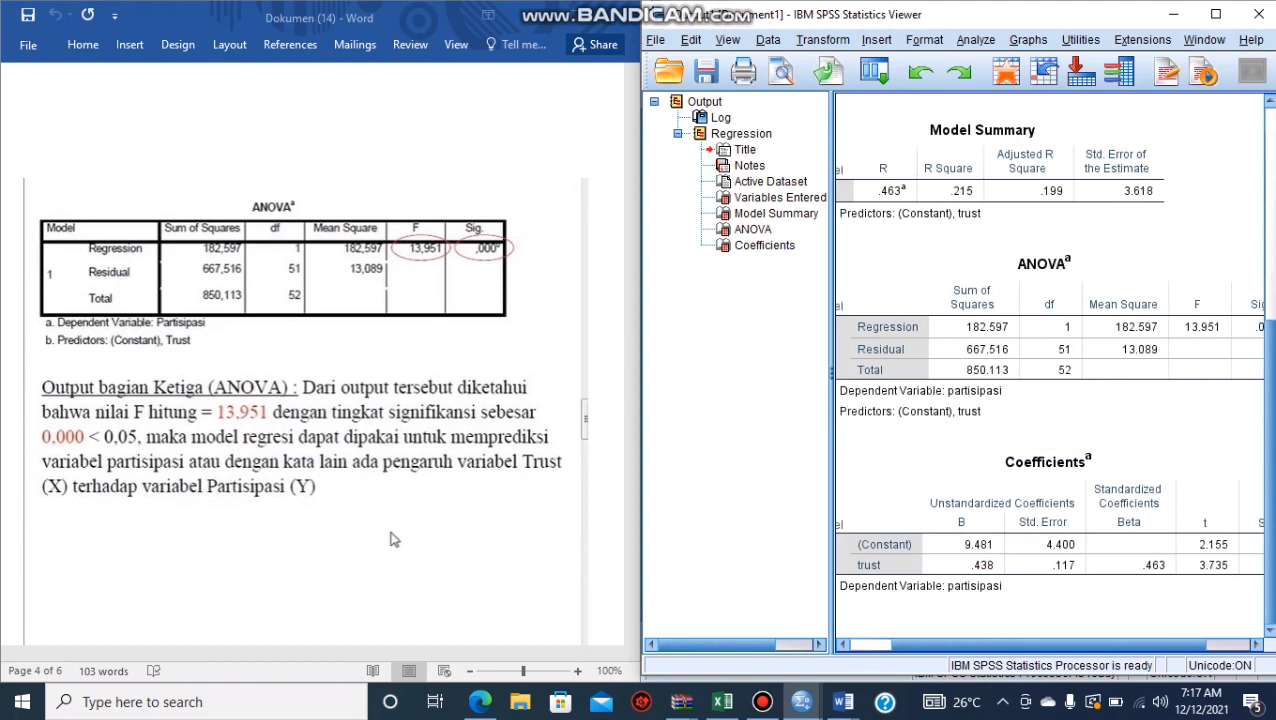
Step: Read Word's explanation of the Coefficients table, including the regression equation Y = a + bX and the meaning of its constant and coefficient
{"action": "left_click", "coordinate": [391, 540]}
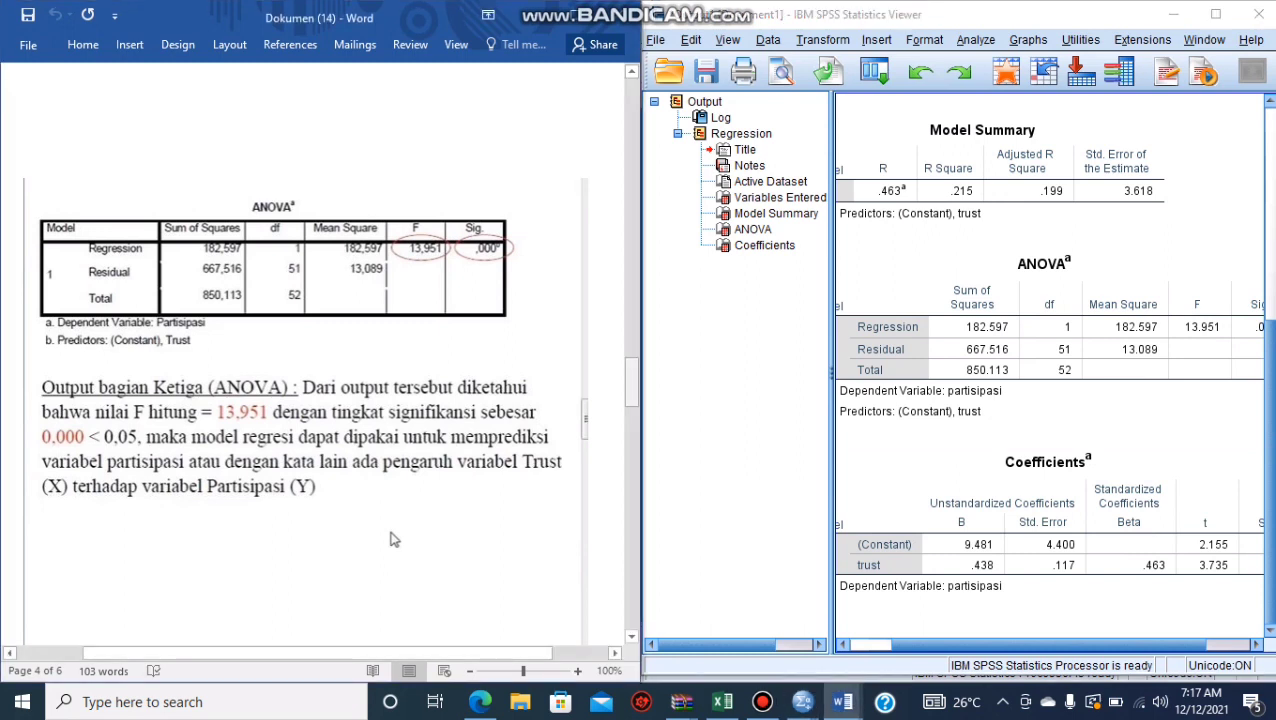
{"action": "scroll", "coordinate": [393, 540], "scroll_direction": "down", "scroll_amount": 10}
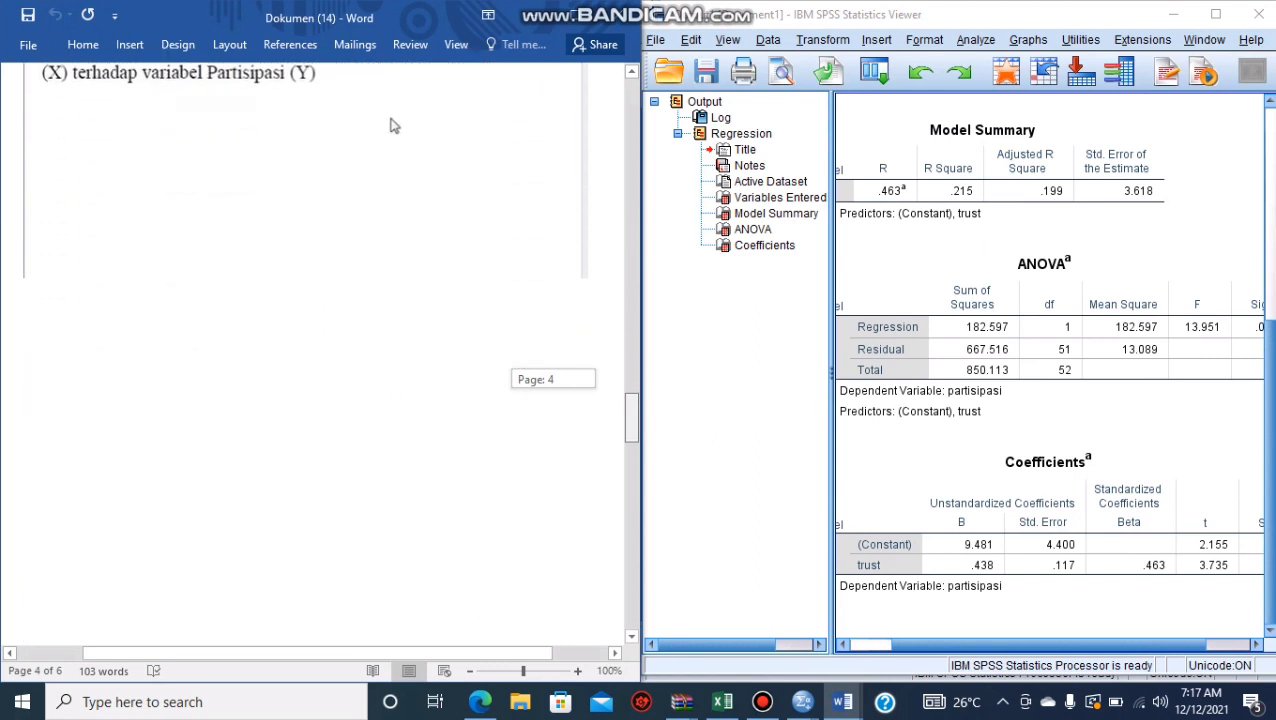
{"action": "scroll", "coordinate": [248, 596], "scroll_direction": "down", "scroll_amount": 2}
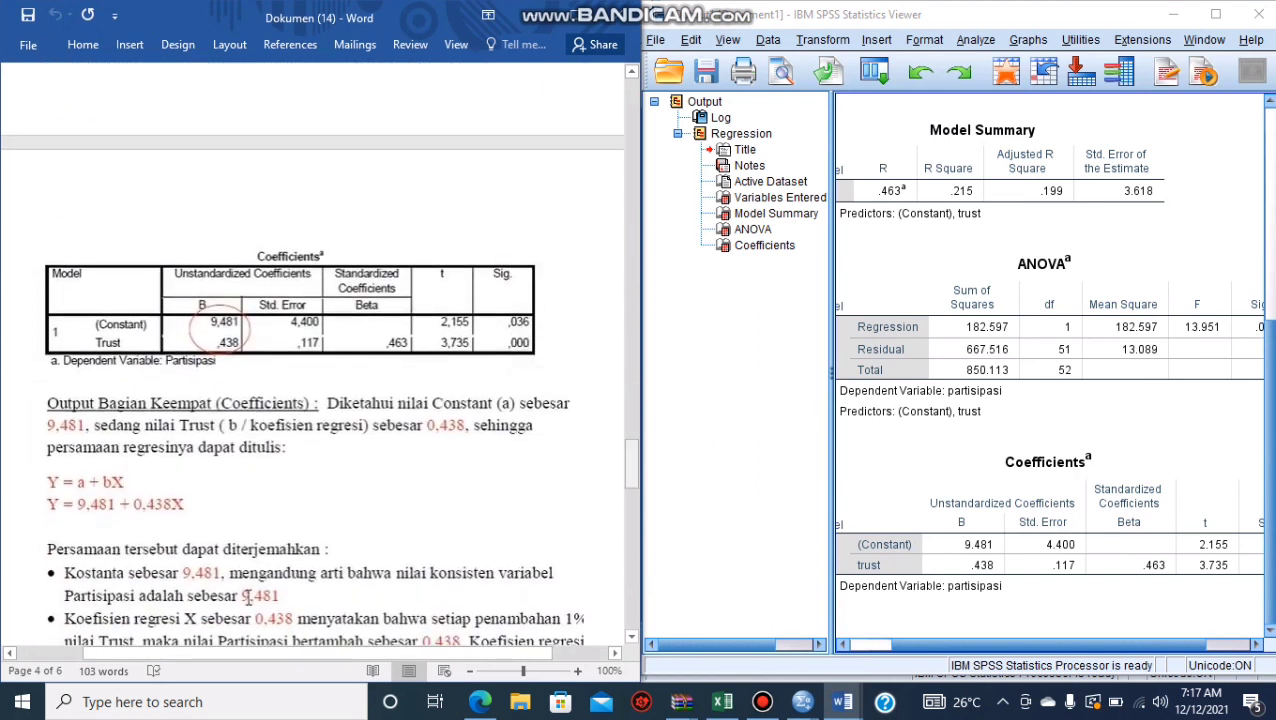
{"action": "scroll", "coordinate": [248, 596], "scroll_direction": "down", "scroll_amount": 2}
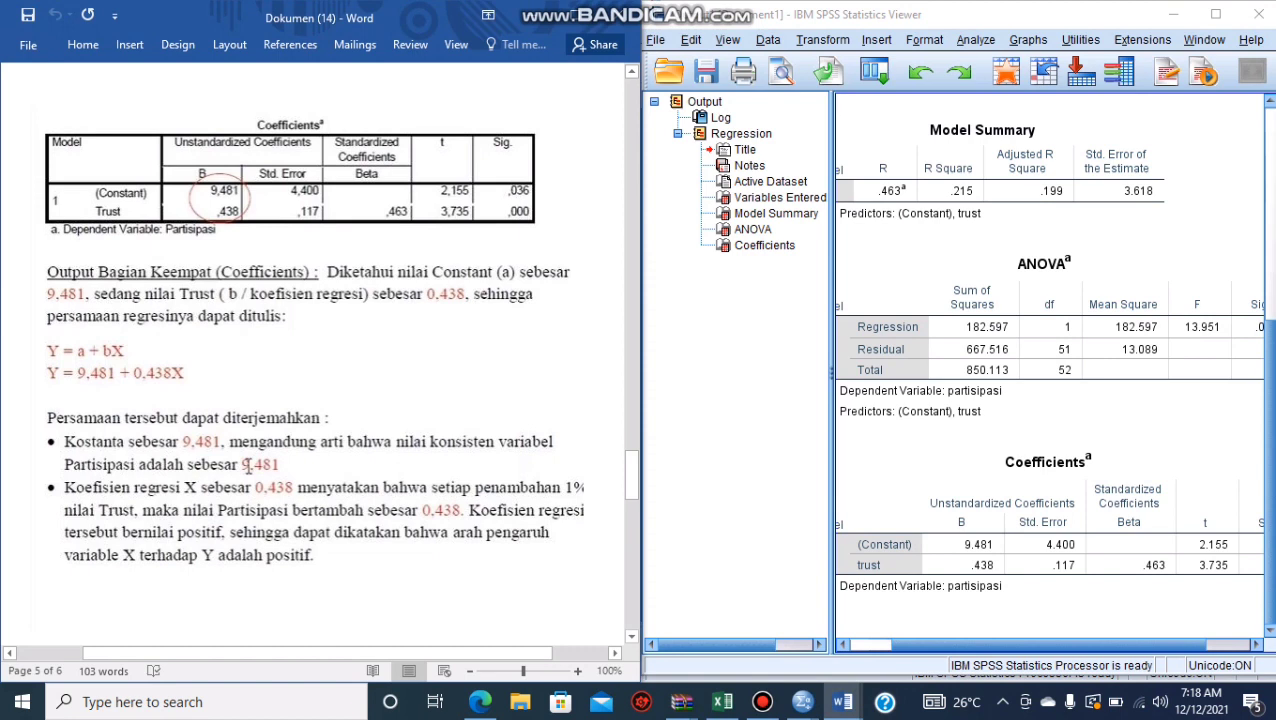
{"action": "left_click", "coordinate": [247, 465]}
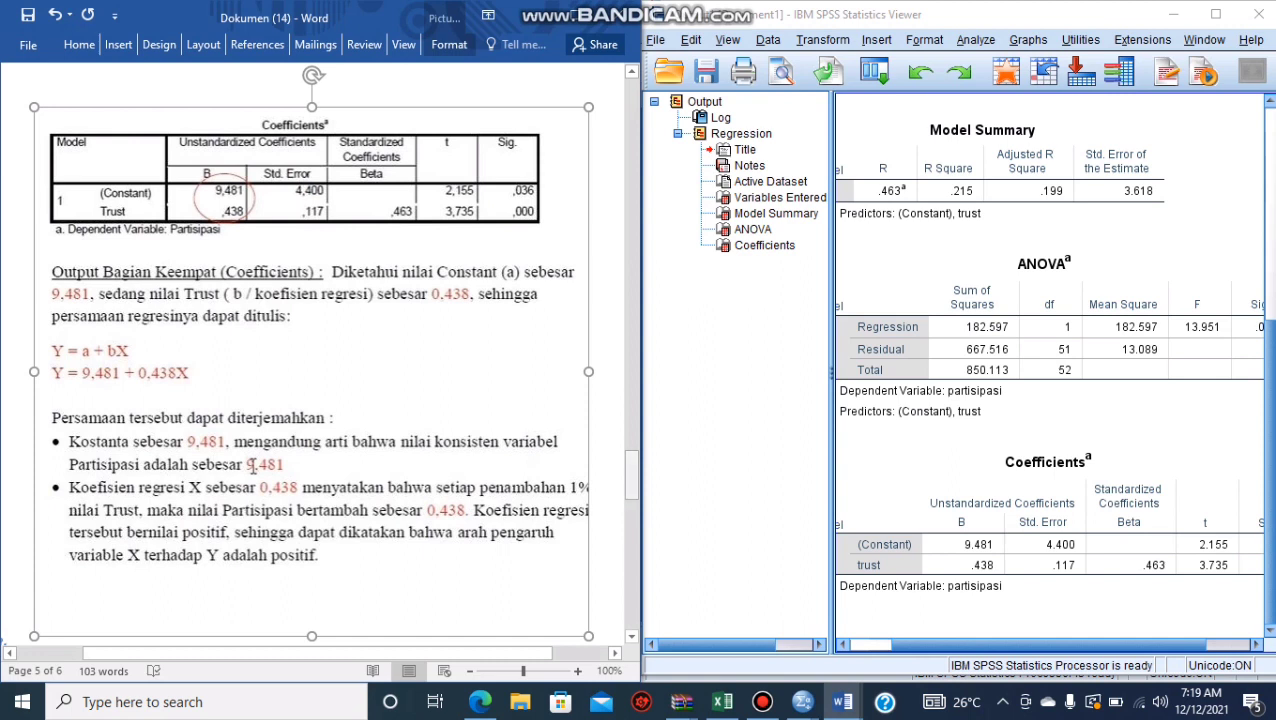
Step: Read Word's decision rules for the simple regression test and the t-table calculation, and compare them with the SPSS Coefficients table
{"action": "scroll", "coordinate": [252, 464], "scroll_direction": "down", "scroll_amount": 10}
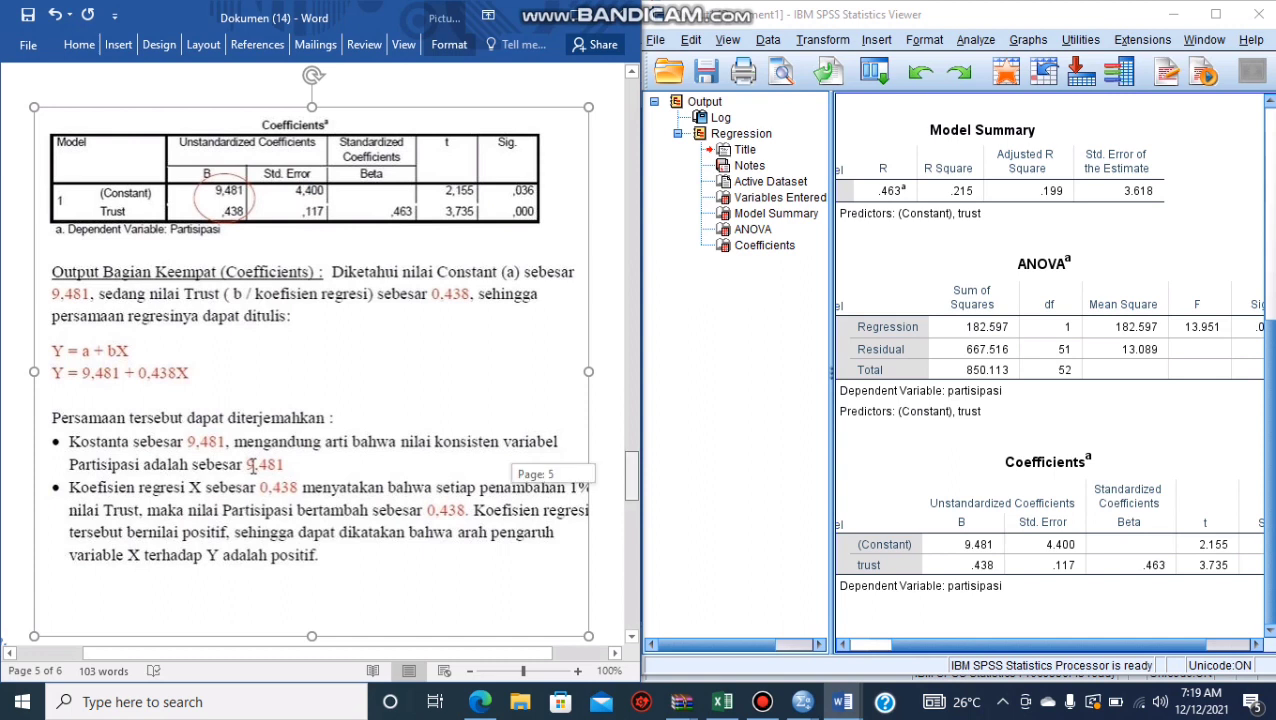
{"action": "scroll", "coordinate": [526, 597], "scroll_direction": "down", "scroll_amount": 4}
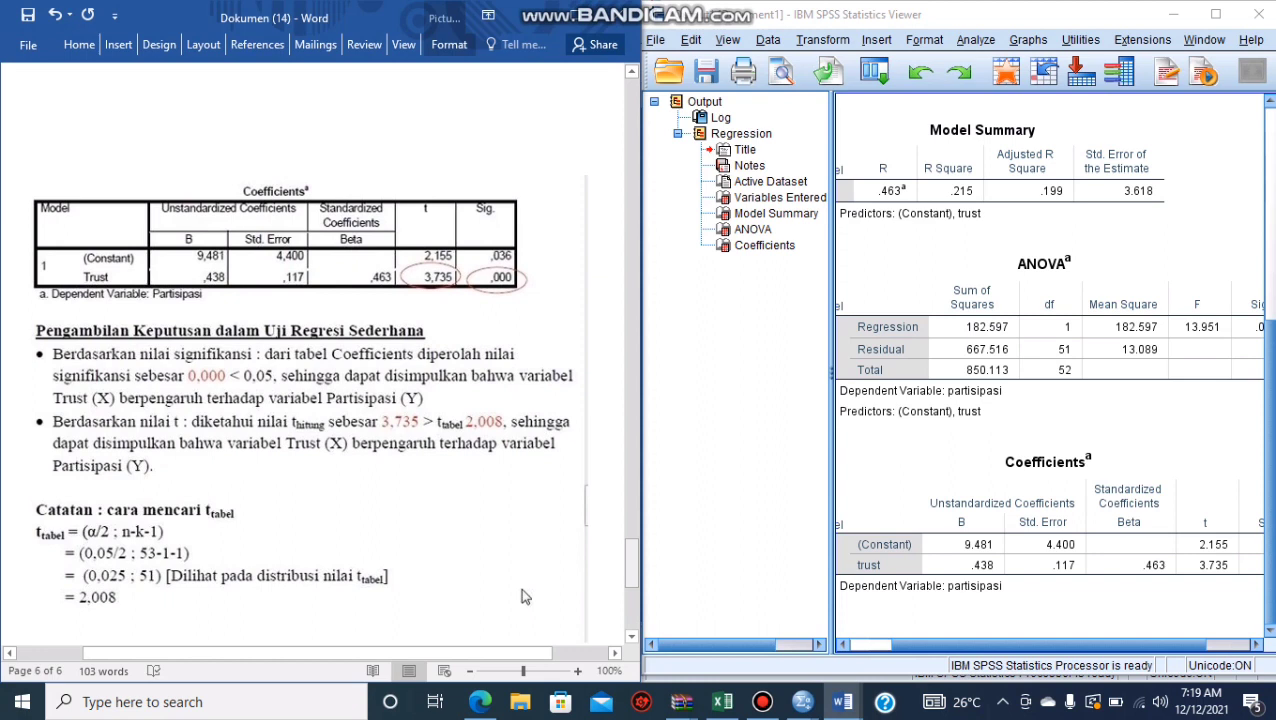
{"action": "scroll", "coordinate": [521, 597], "scroll_direction": "down", "scroll_amount": 4}
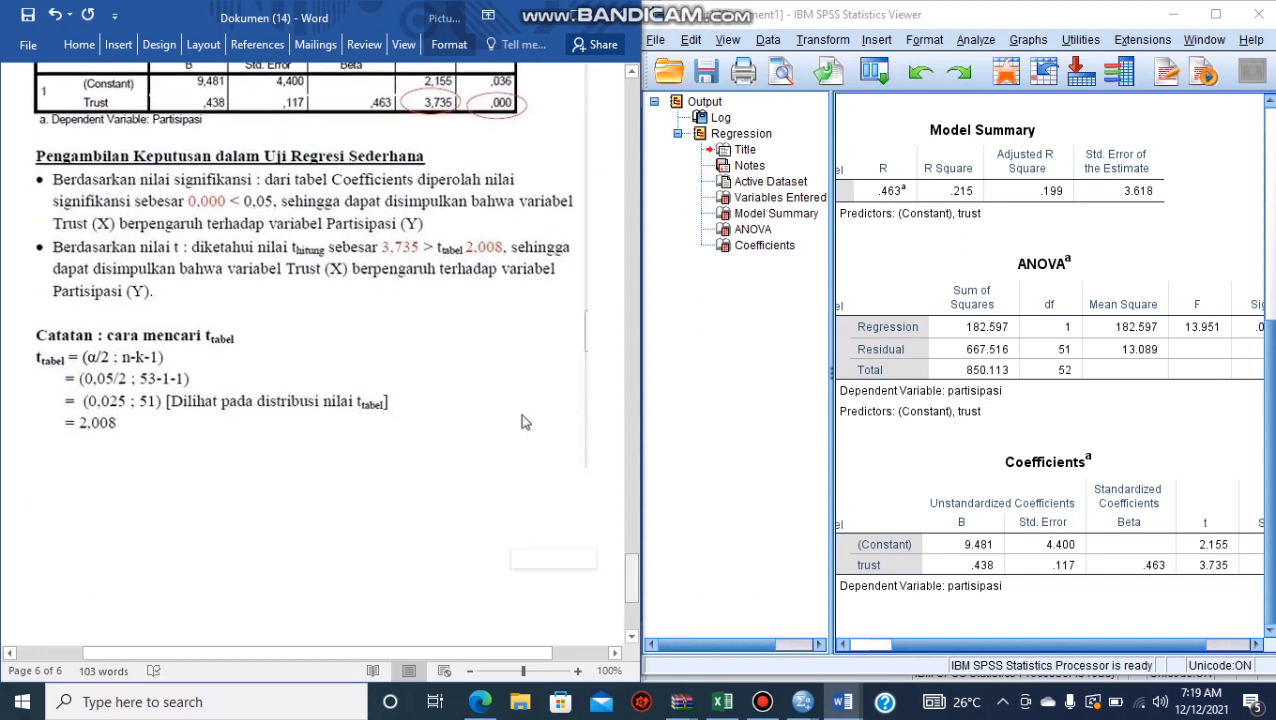
{"action": "scroll", "coordinate": [521, 600], "scroll_direction": "up", "scroll_amount": 4}
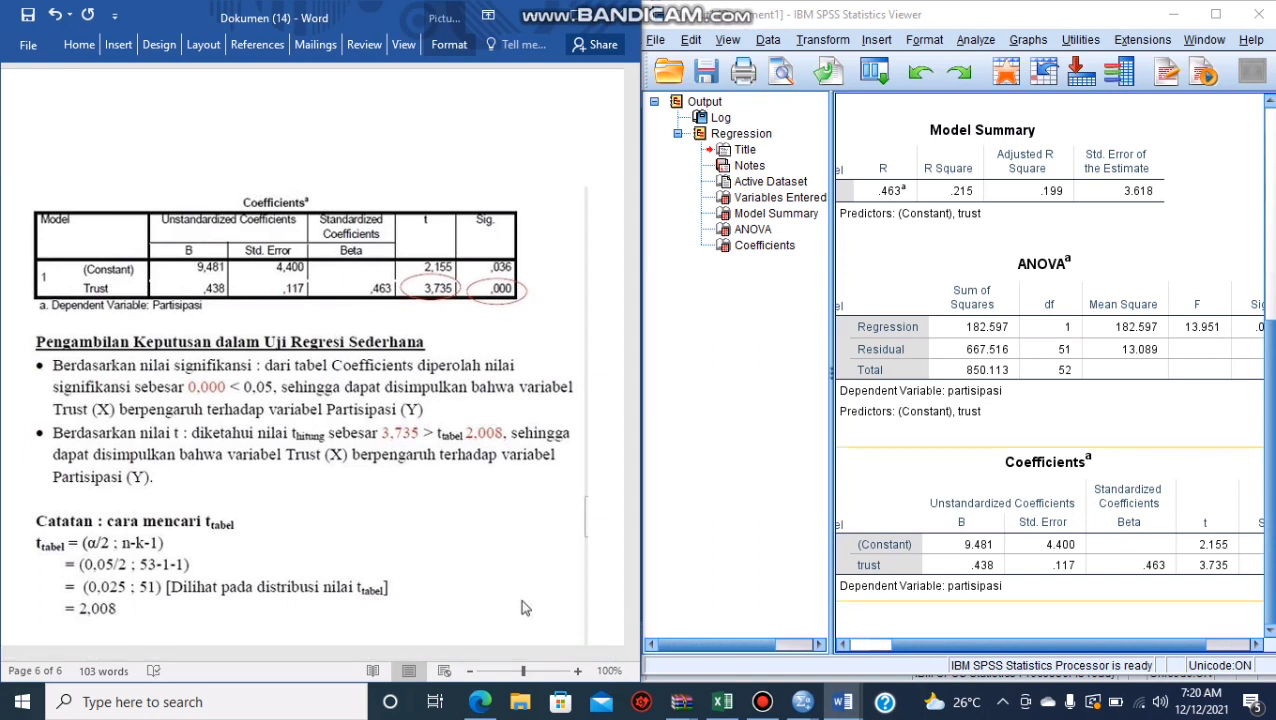
{"action": "left_click", "coordinate": [1197, 543]}
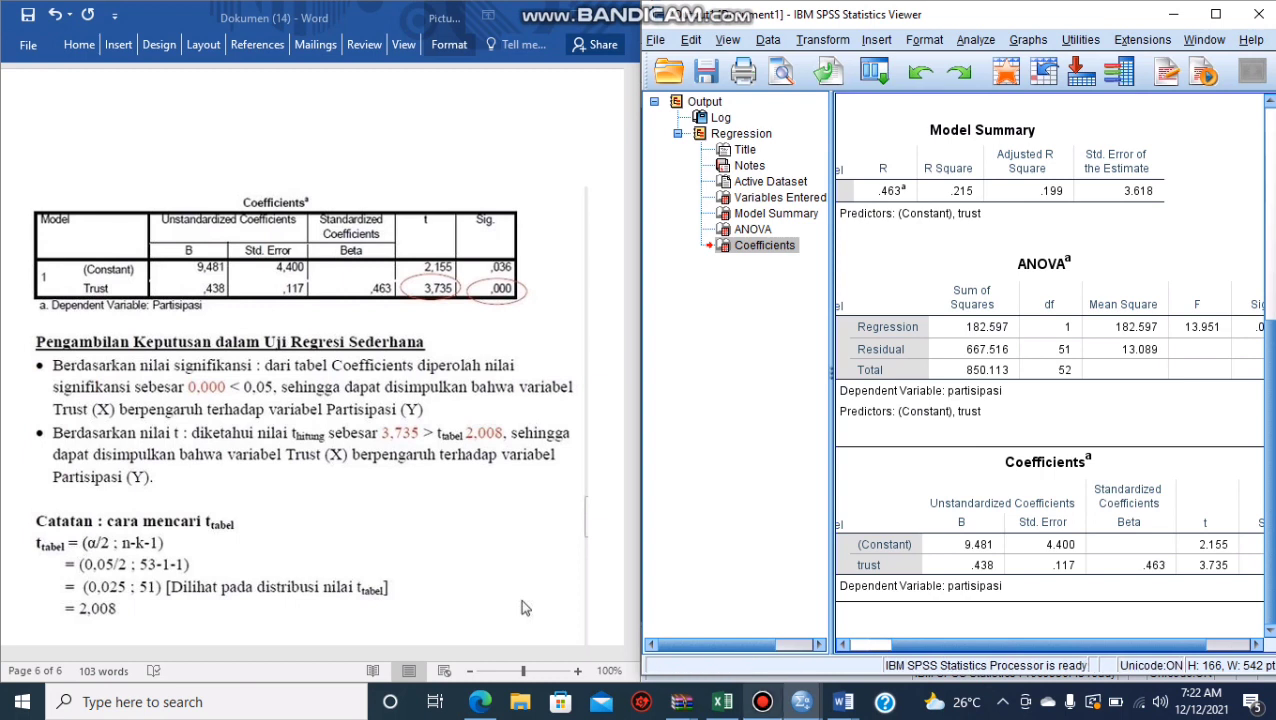
{"action": "key", "text": "F12"}
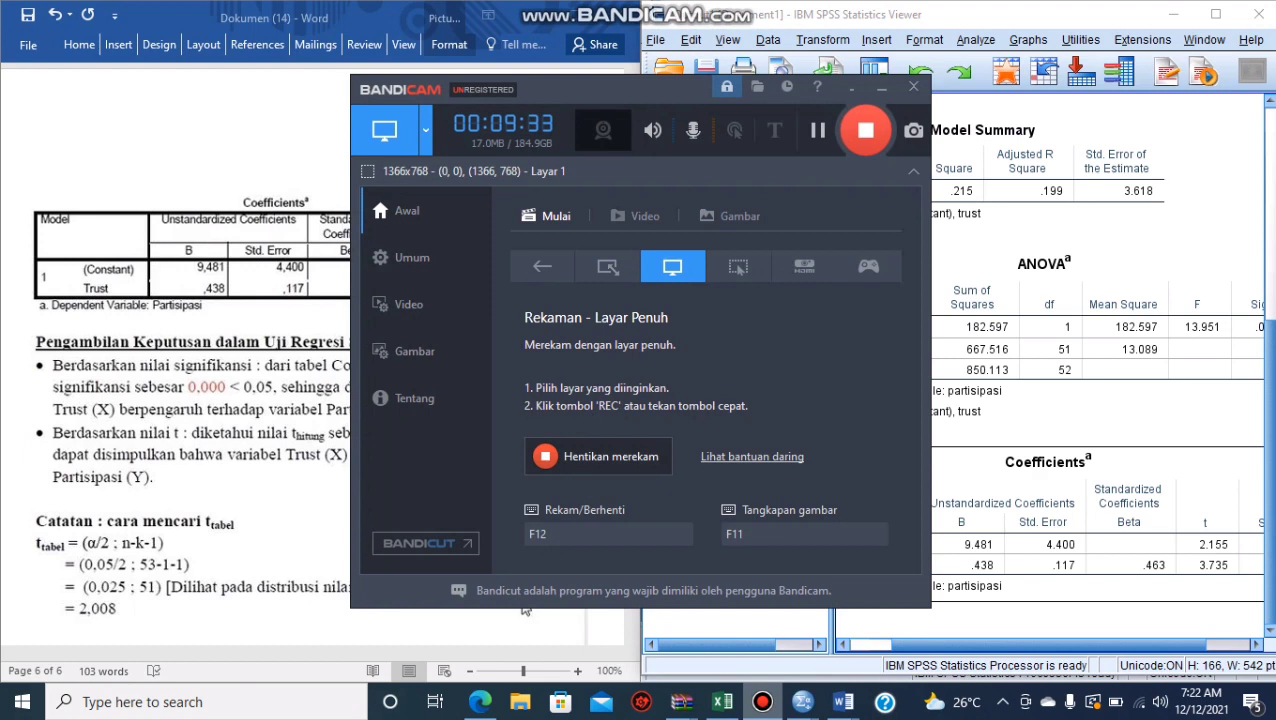